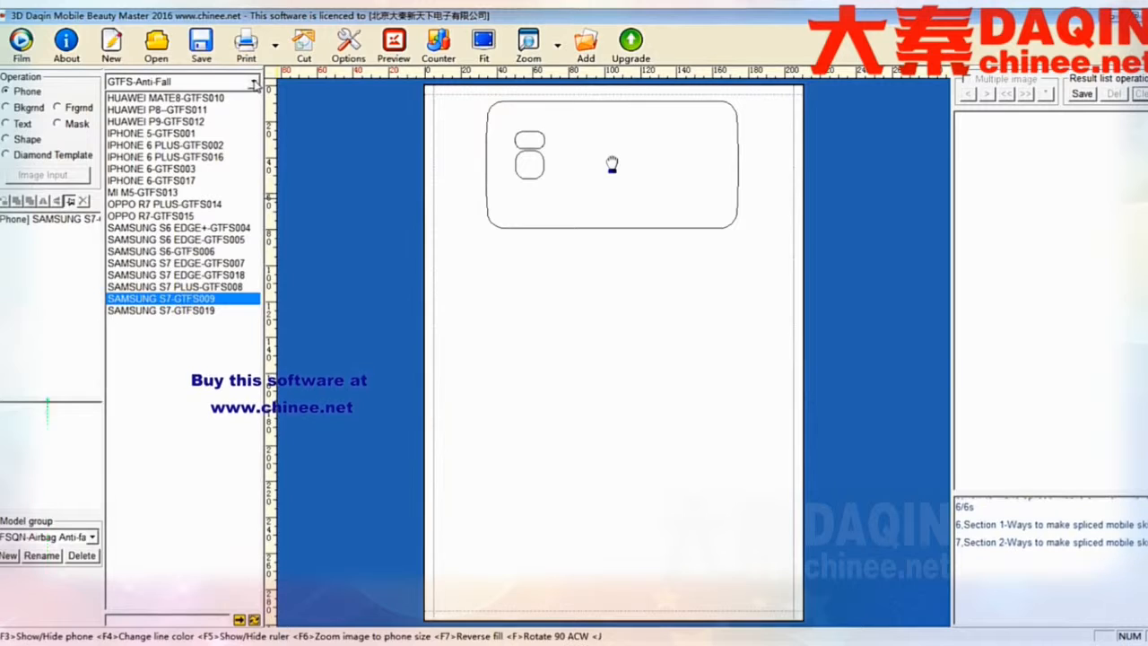
- Add the IPHONE 6-DDFHFS002 outline from the FHFS-Anti-slip antifall group, rotate it 90° counterclockwise and place it below the Samsung outline
left_click(254, 84)
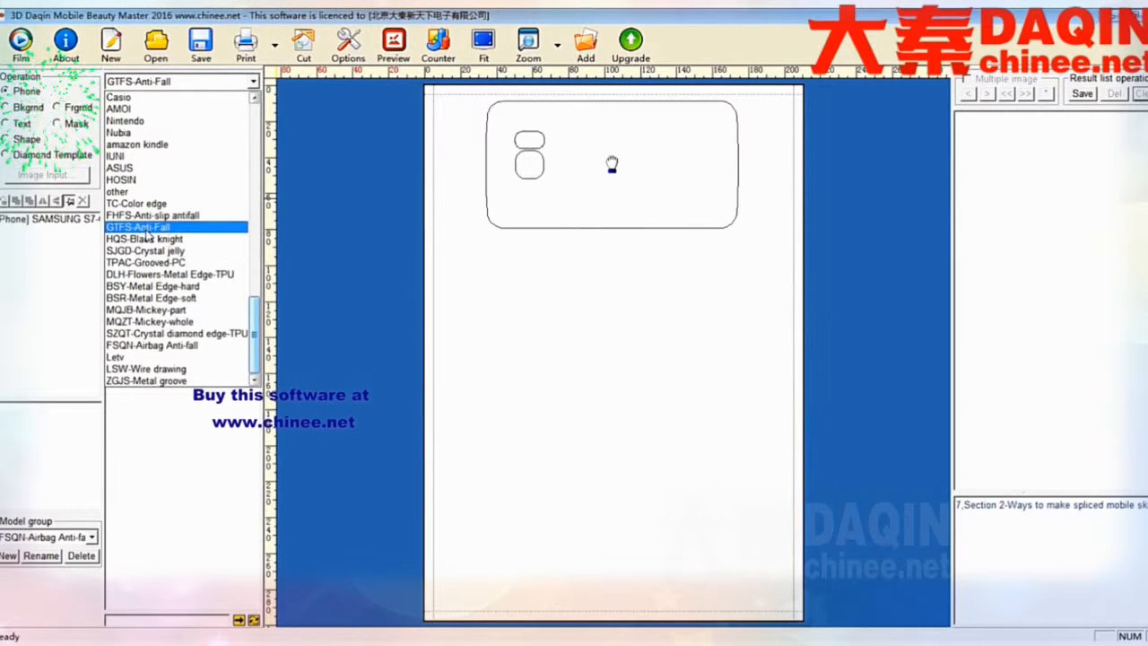
left_click(143, 216)
double_click(156, 125)
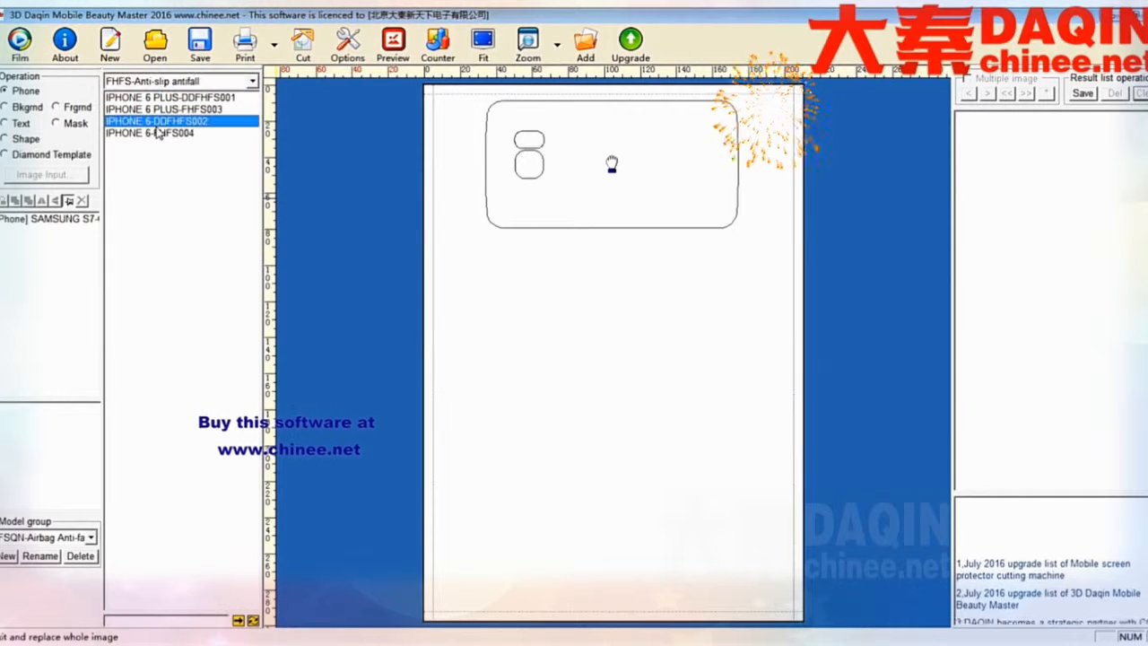
left_click_drag(621, 443, 615, 450)
key("f")
left_click_drag(615, 450, 626, 308)
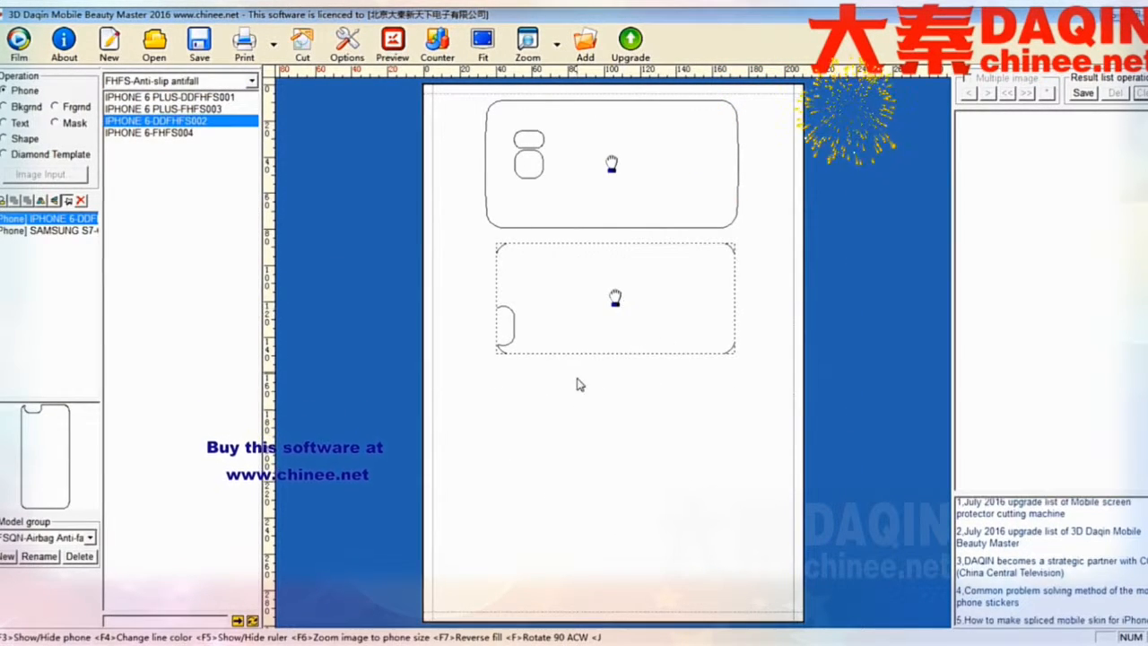
left_click(580, 385)
- Add a second IPHONE 6-DDFHFS002 outline, rotate it 90° counterclockwise and place it at the bottom of the page
double_click(156, 122)
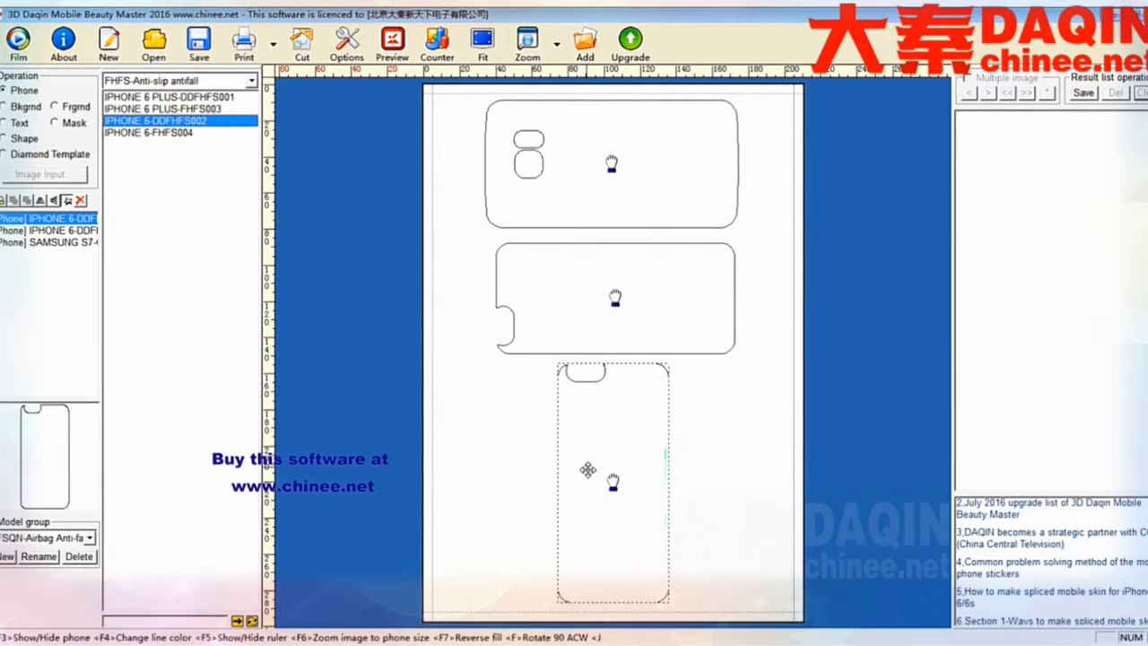
left_click_drag(584, 469, 619, 548)
key("f")
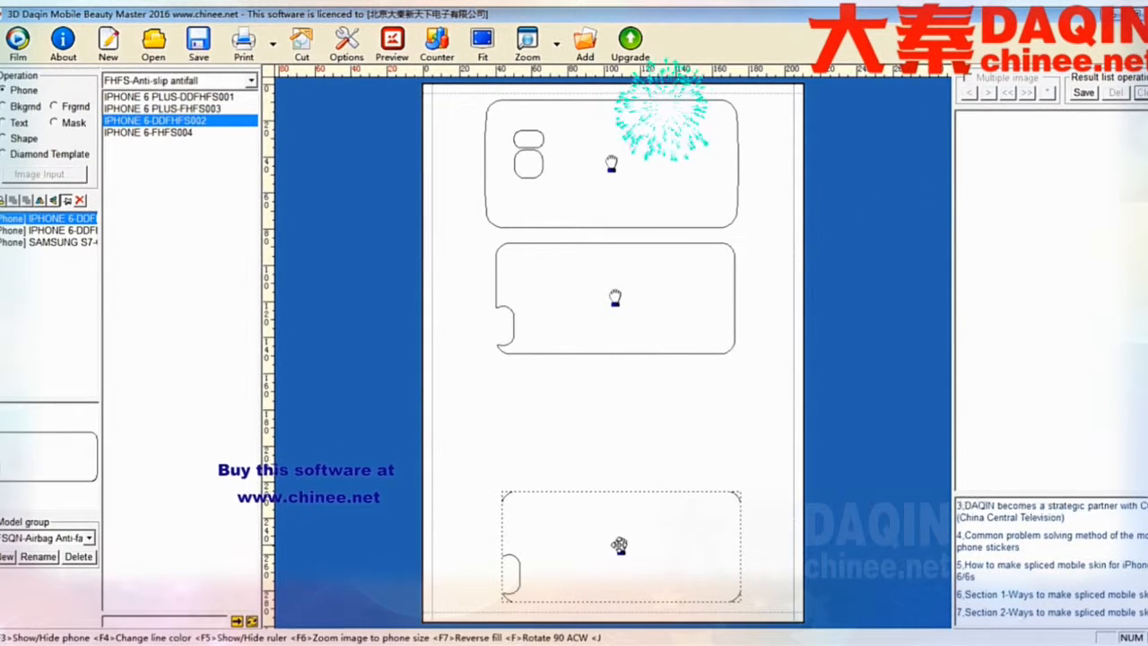
left_click(602, 469)
- Add the IPHONE 6-GTFS003 outline from the GTFS-Anti-Fall group, rotated 90° counterclockwise, in the gap above the lowest outline
left_click(251, 80)
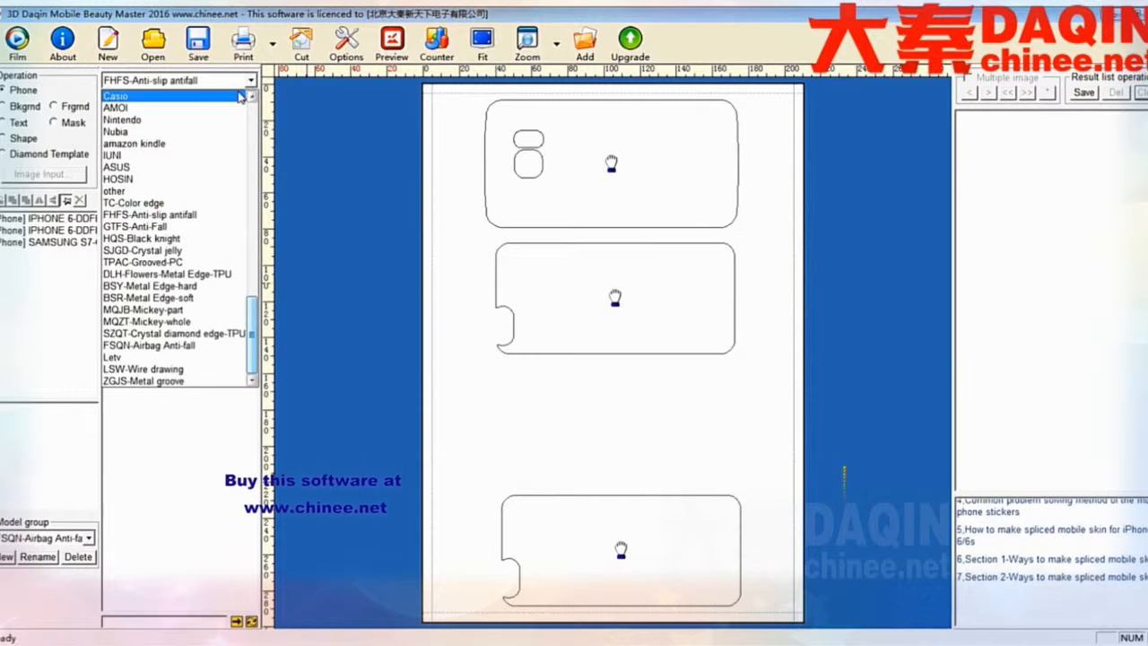
left_click(181, 225)
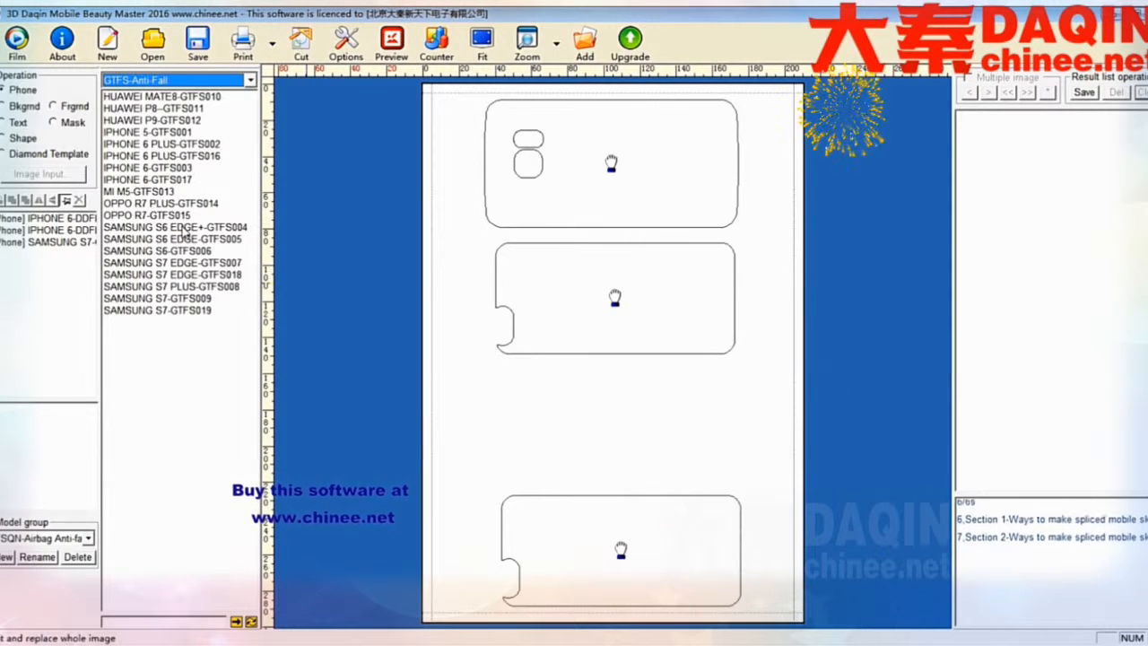
double_click(148, 168)
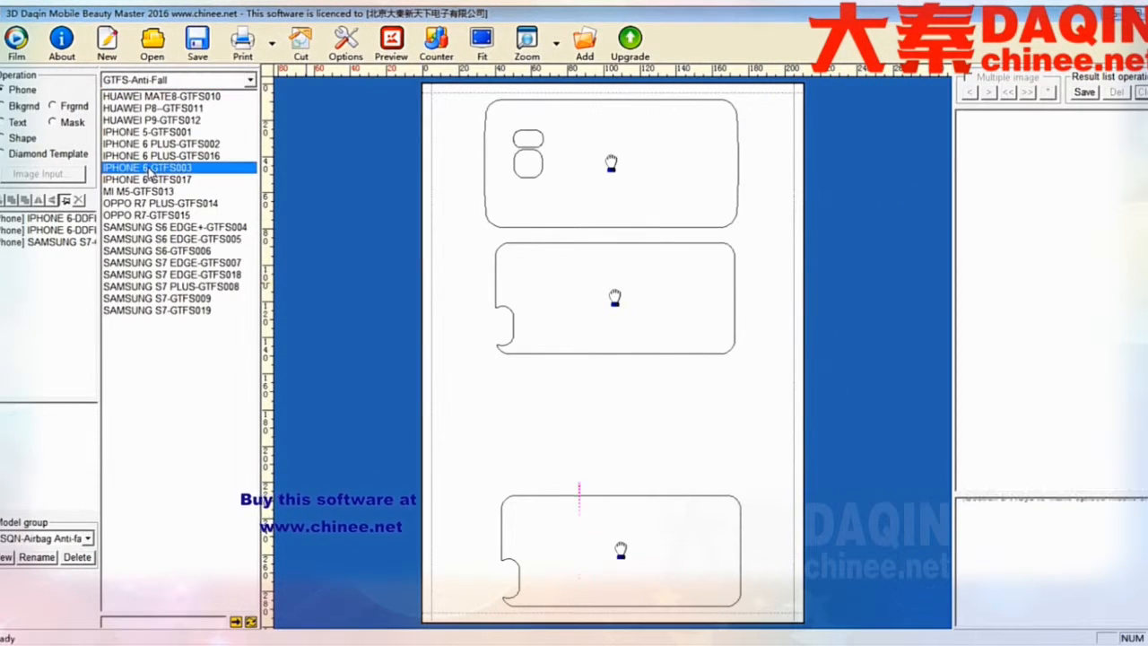
left_click_drag(602, 348, 609, 420)
key("f")
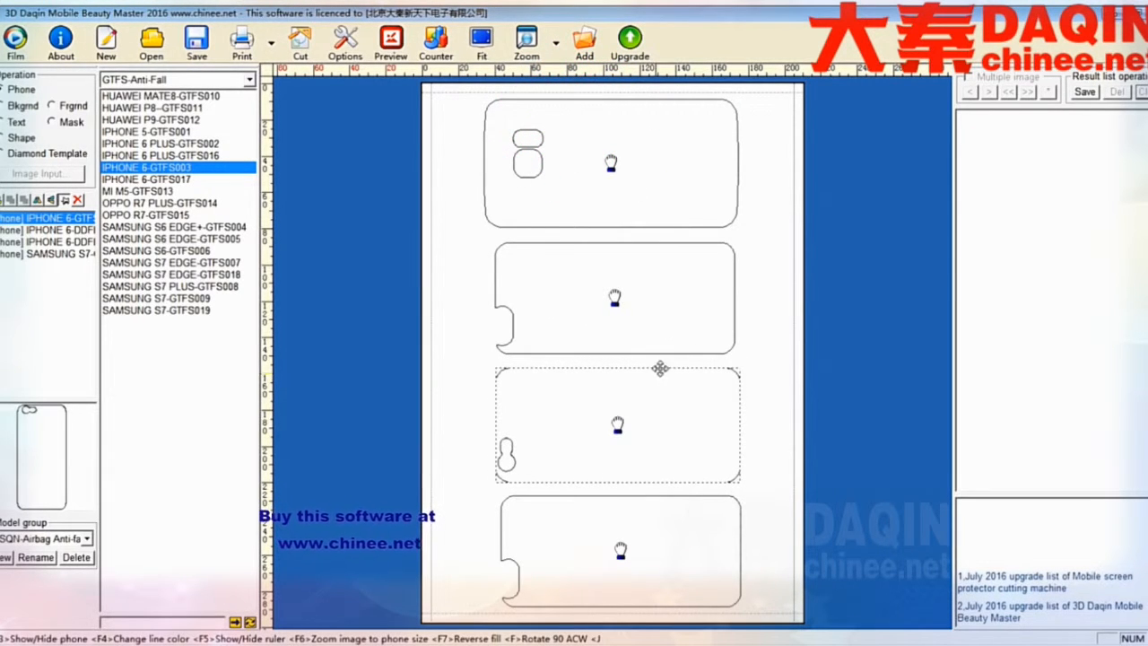
- Nudge the phone outlines so that all four line up in an evenly spaced column on the page
left_click(619, 558)
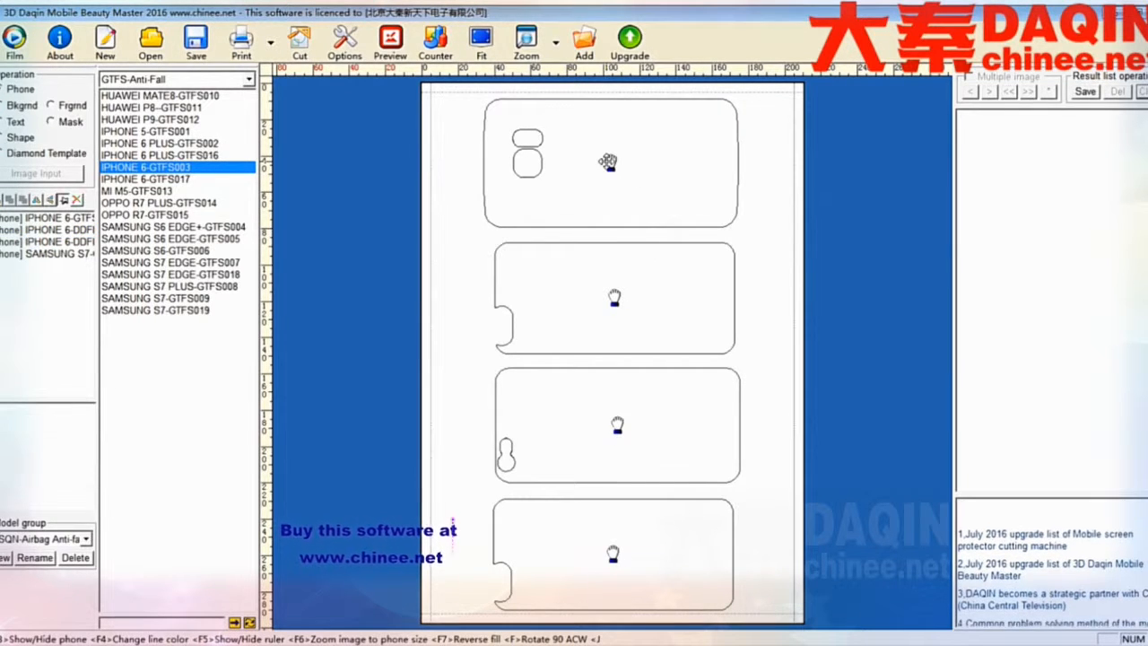
left_click(608, 161)
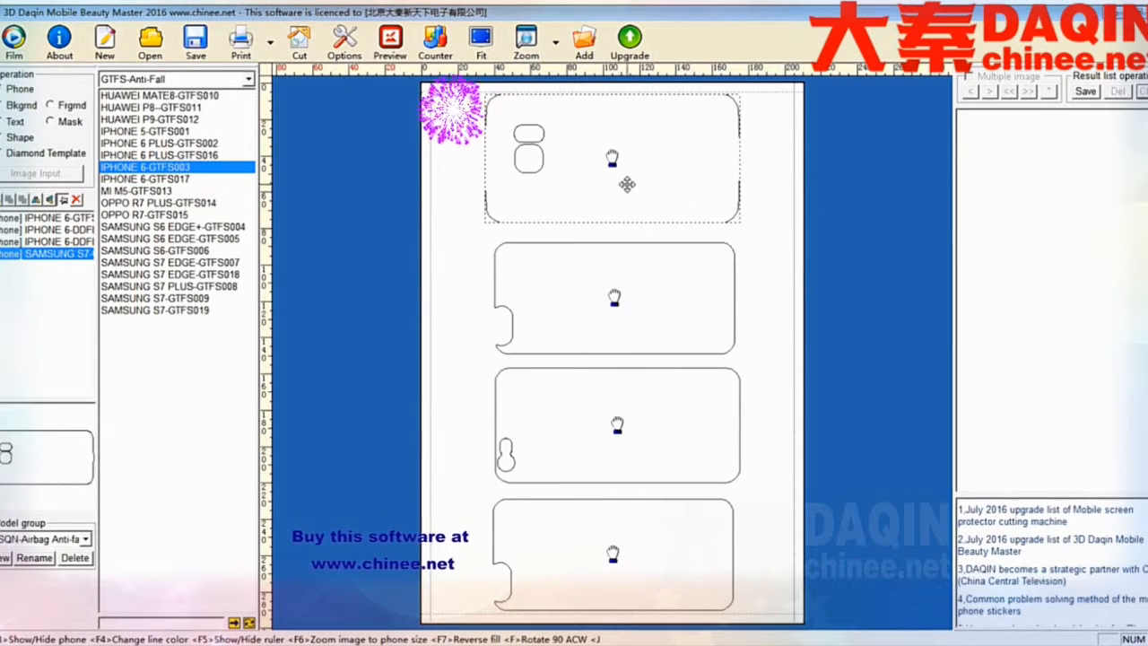
left_click_drag(611, 163, 615, 166)
left_click(633, 255)
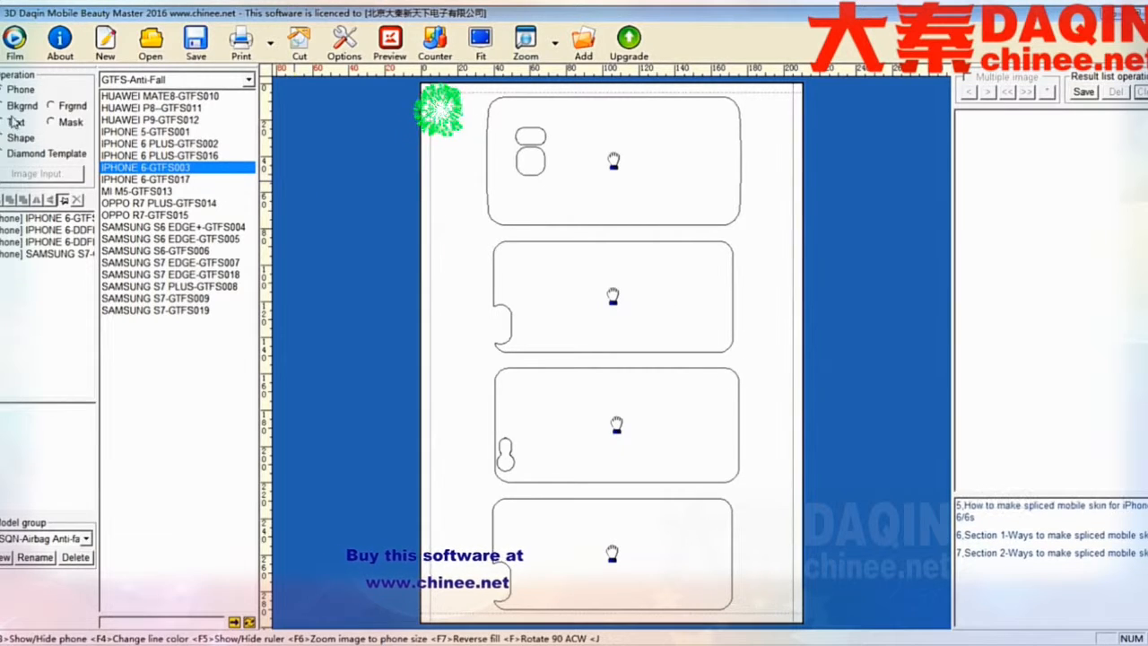
- Switch to background mode and load the image sy_66814343466.jpg from the desktop for processing
left_click(14, 122)
double_click(166, 187)
left_click(367, 186)
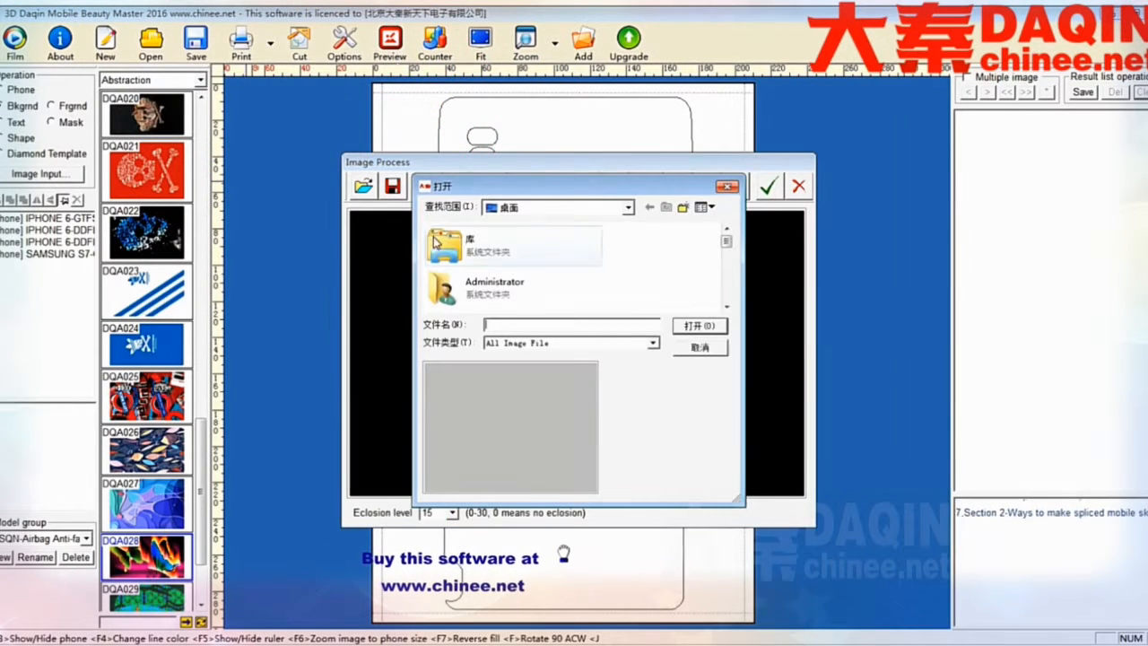
left_click_drag(727, 242, 729, 301)
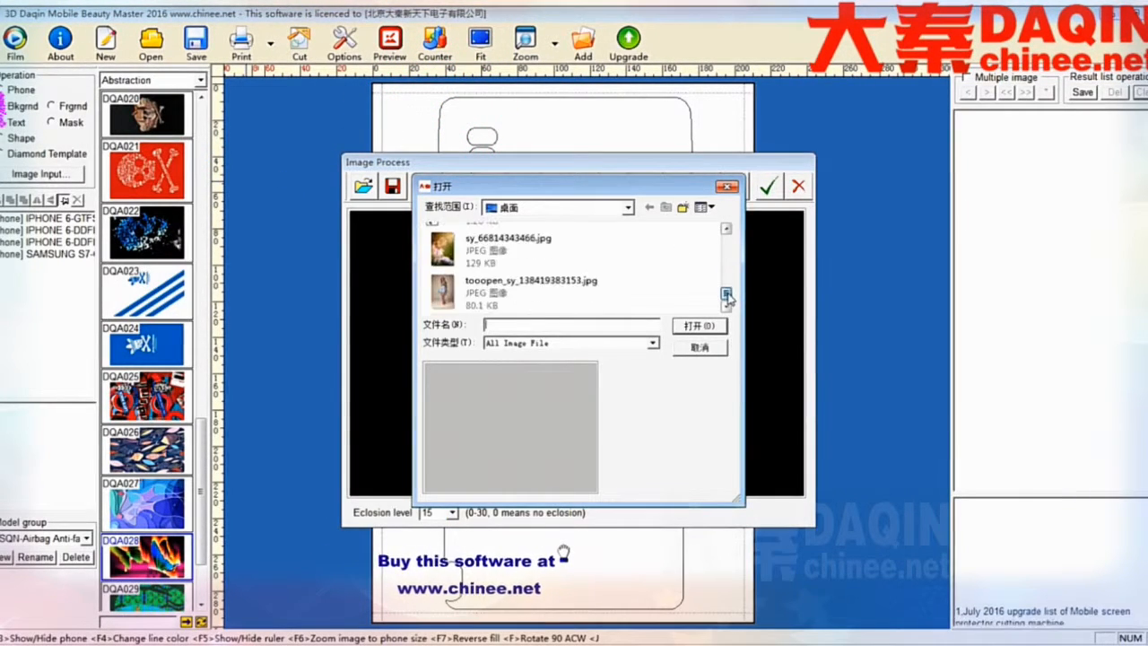
left_click(500, 250)
left_click(699, 327)
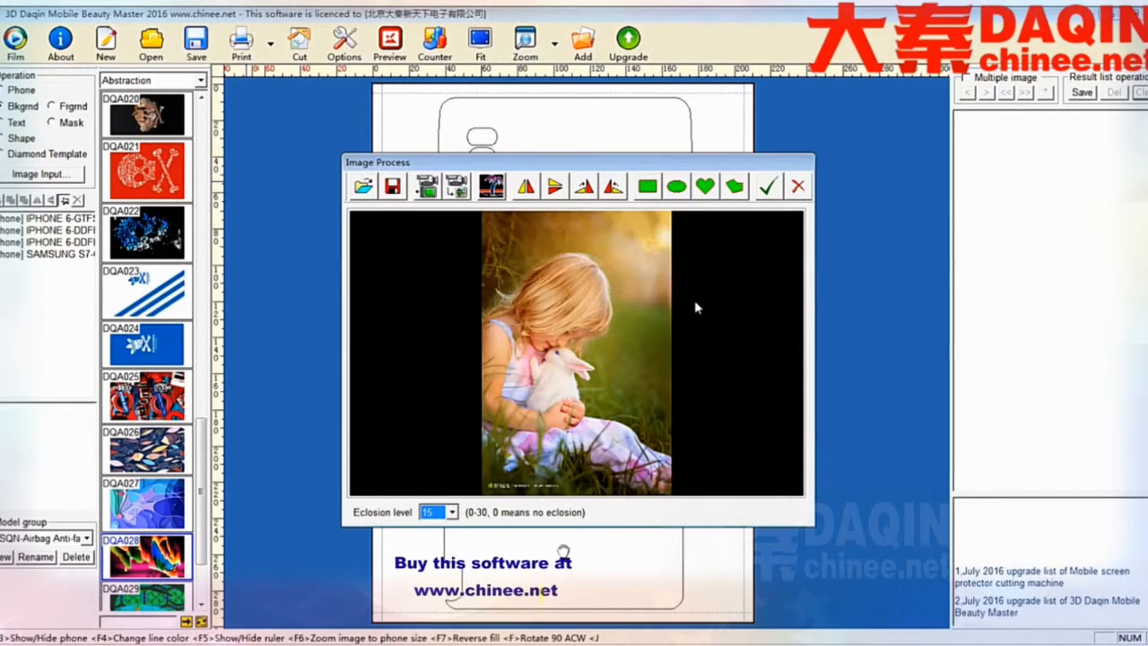
- Rotate the photo 90° counterclockwise, crop it with a full-width rectangle around the girl and rabbit, and insert it as a background
left_click(613, 189)
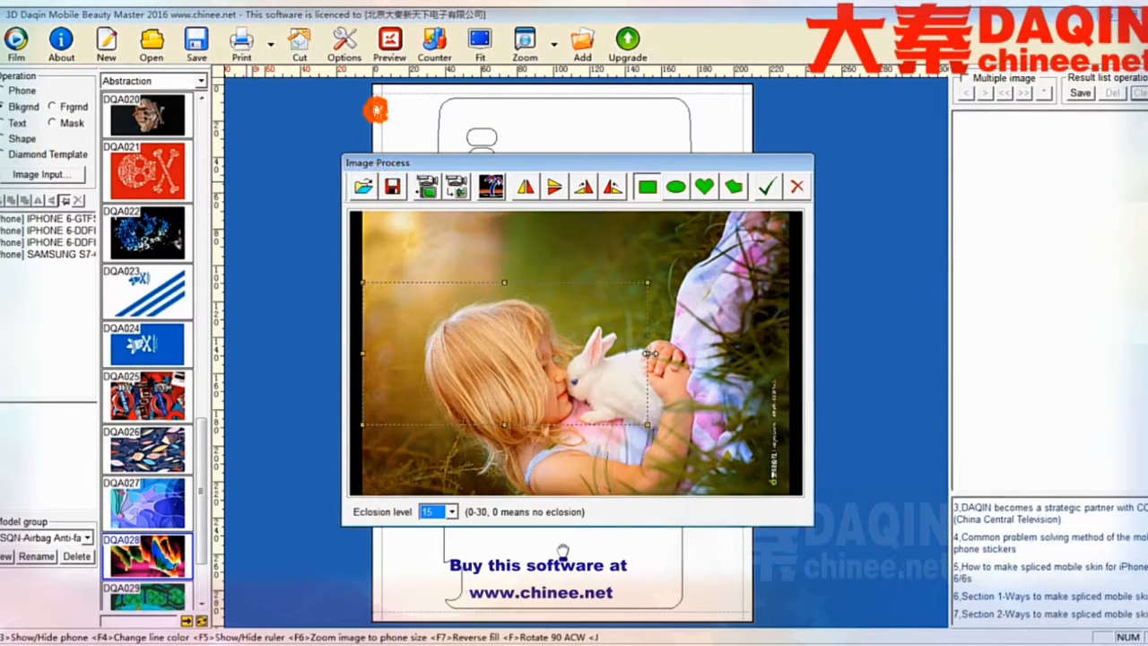
left_click_drag(649, 354, 782, 373)
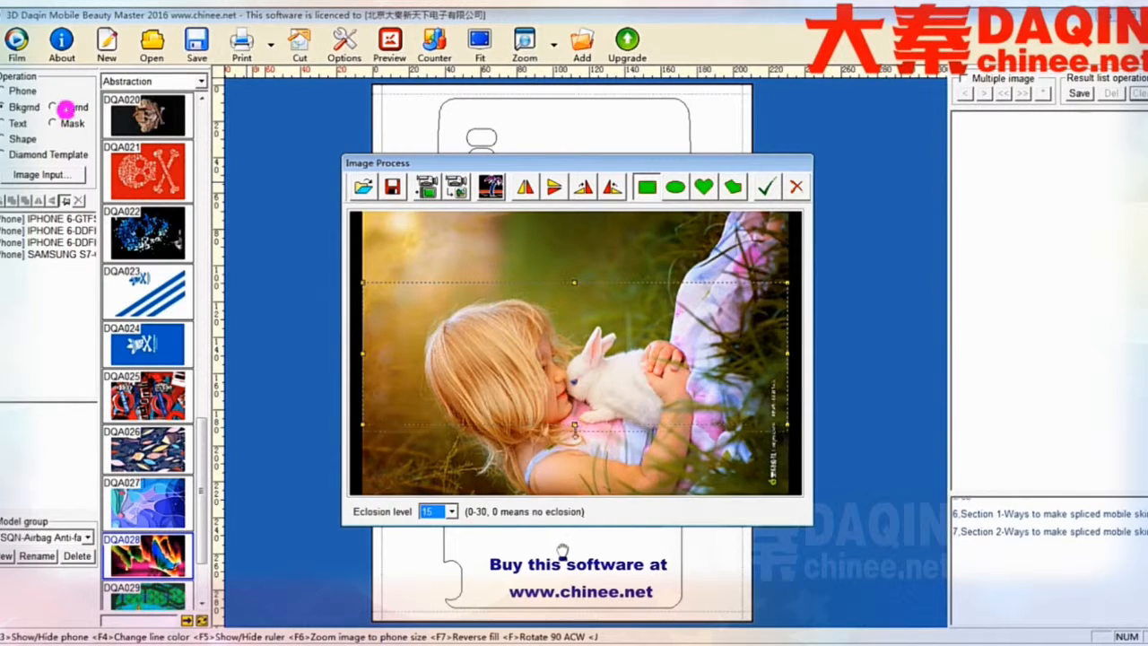
left_click_drag(575, 429, 574, 489)
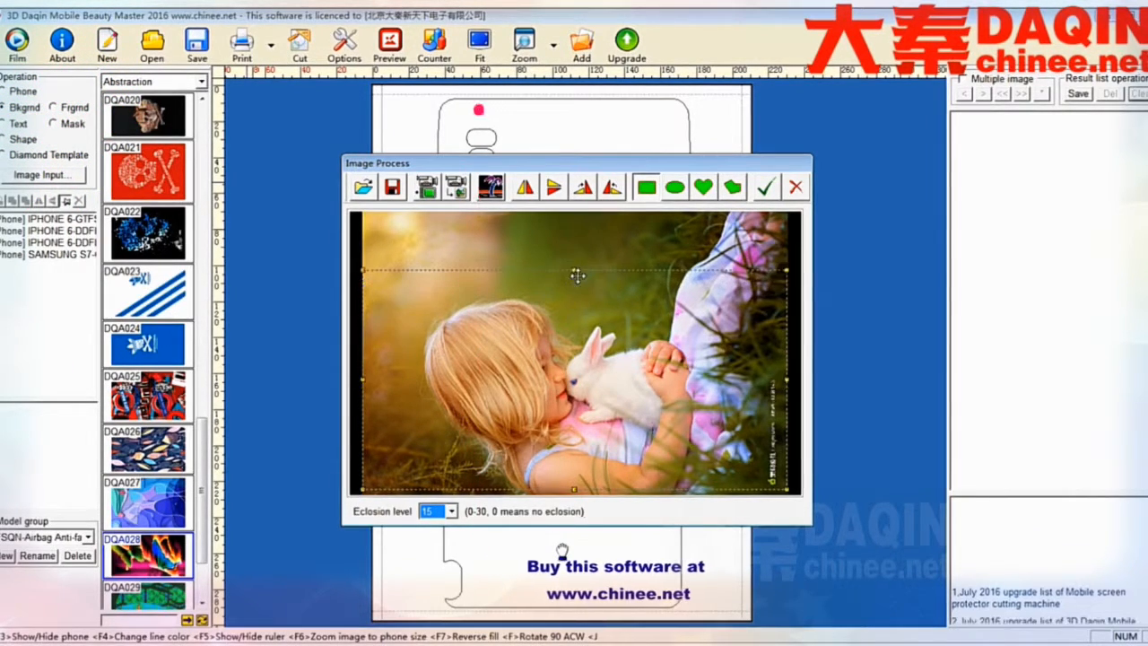
left_click_drag(557, 327, 558, 323)
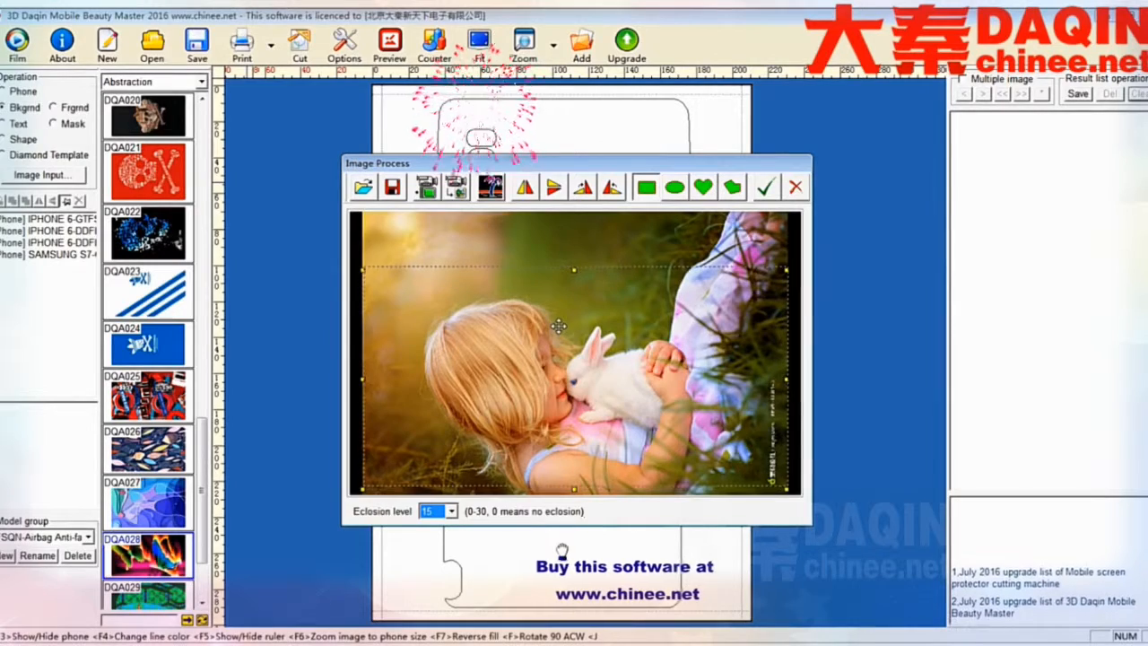
left_click(766, 186)
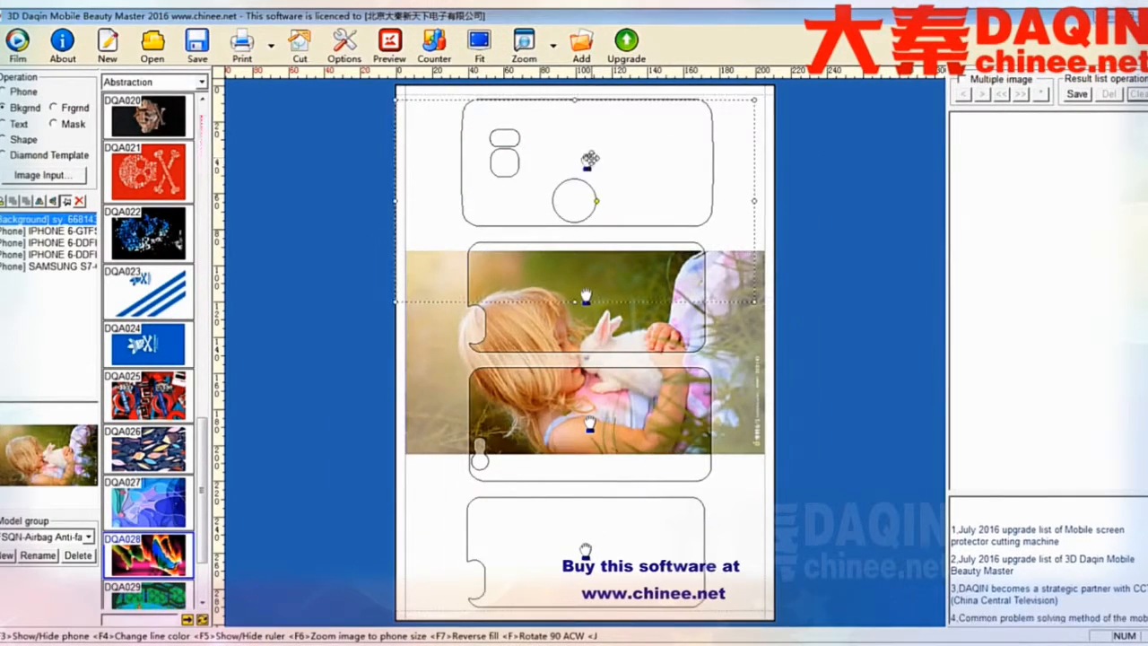
- Move the girl-and-rabbit background onto the Samsung outline and scale it down until it just covers that outline
left_click_drag(591, 158, 601, 148)
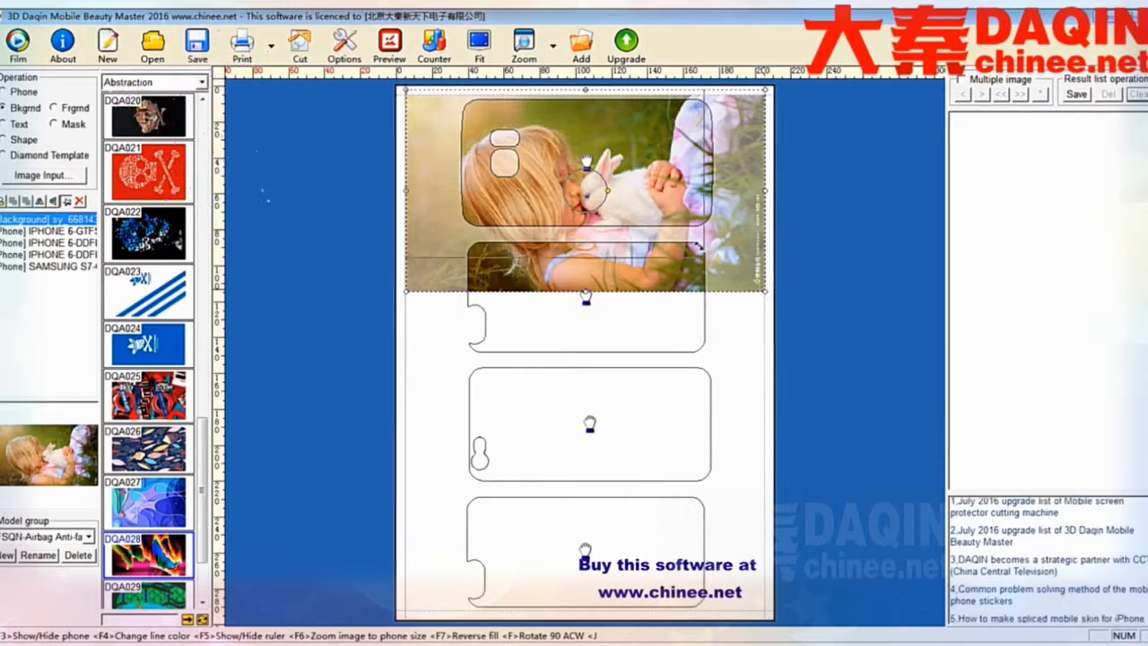
left_click_drag(691, 238, 692, 238)
left_click_drag(613, 202, 655, 192)
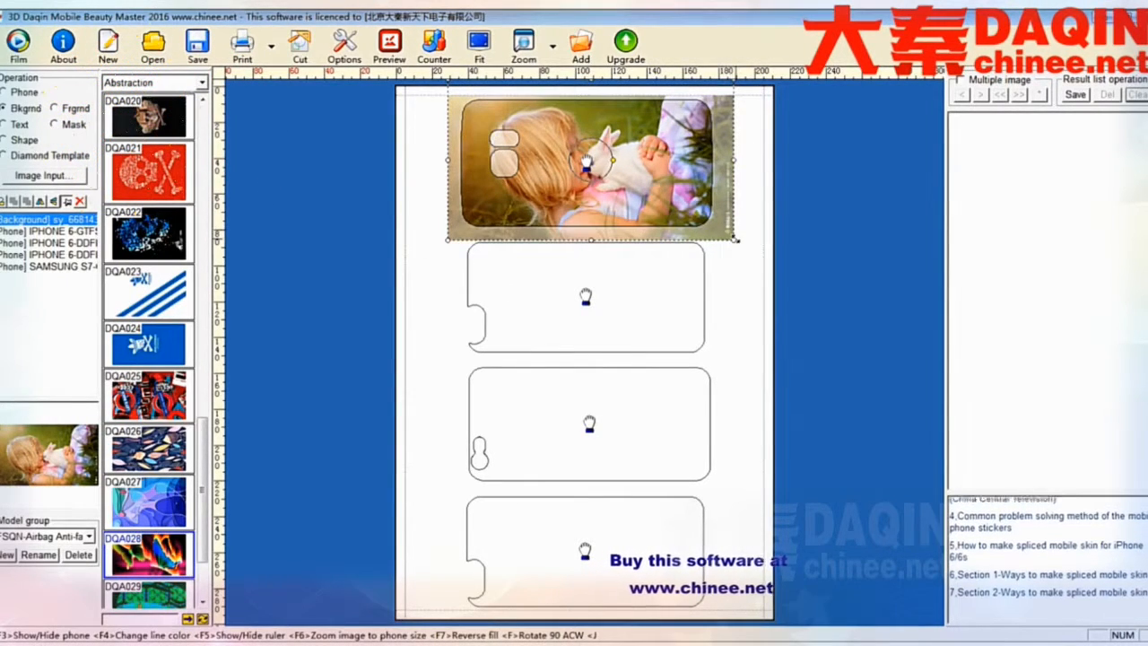
left_click_drag(735, 239, 692, 225)
left_click(692, 268)
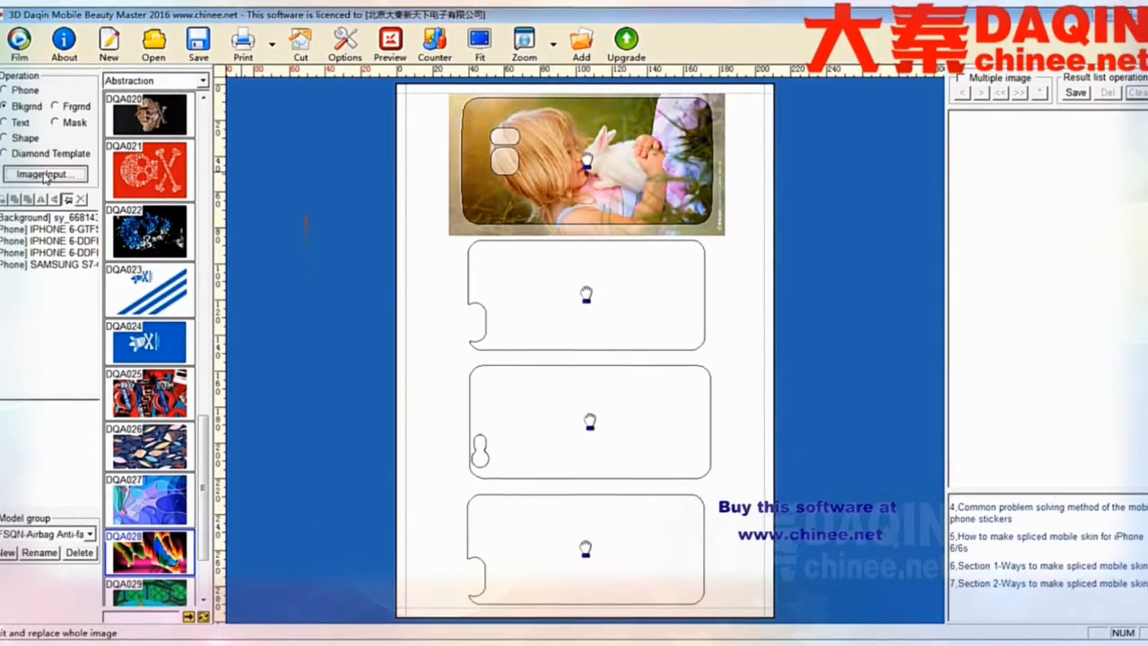
- Load the image tooopen_sy_138419383153.jpg from the desktop for processing as another background
left_click(43, 176)
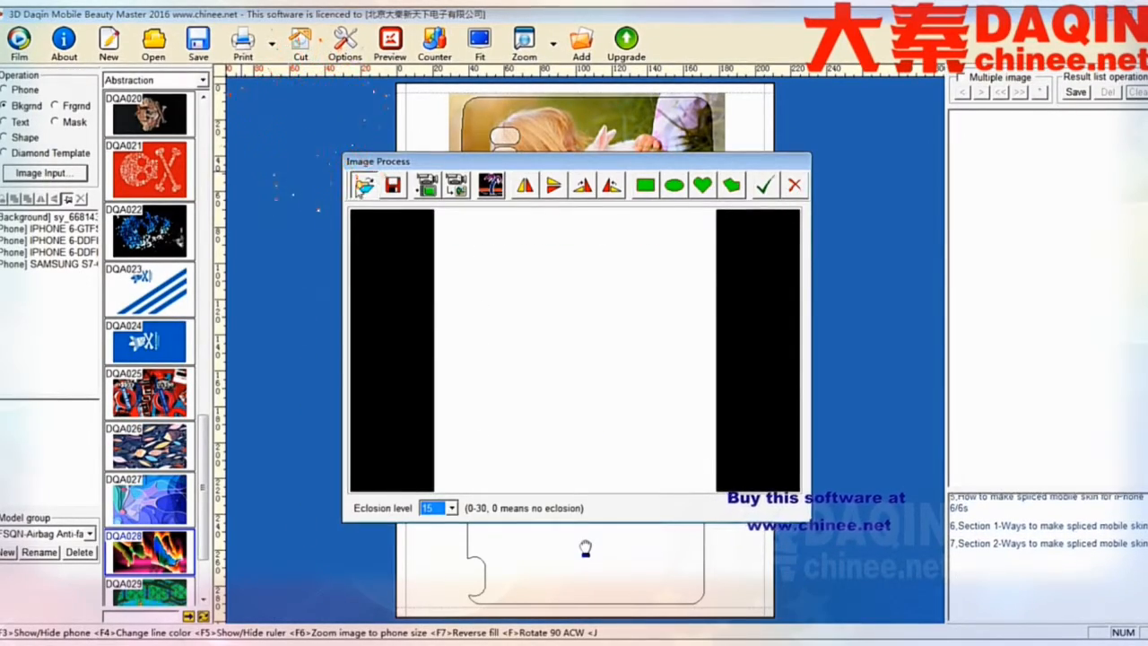
left_click(363, 186)
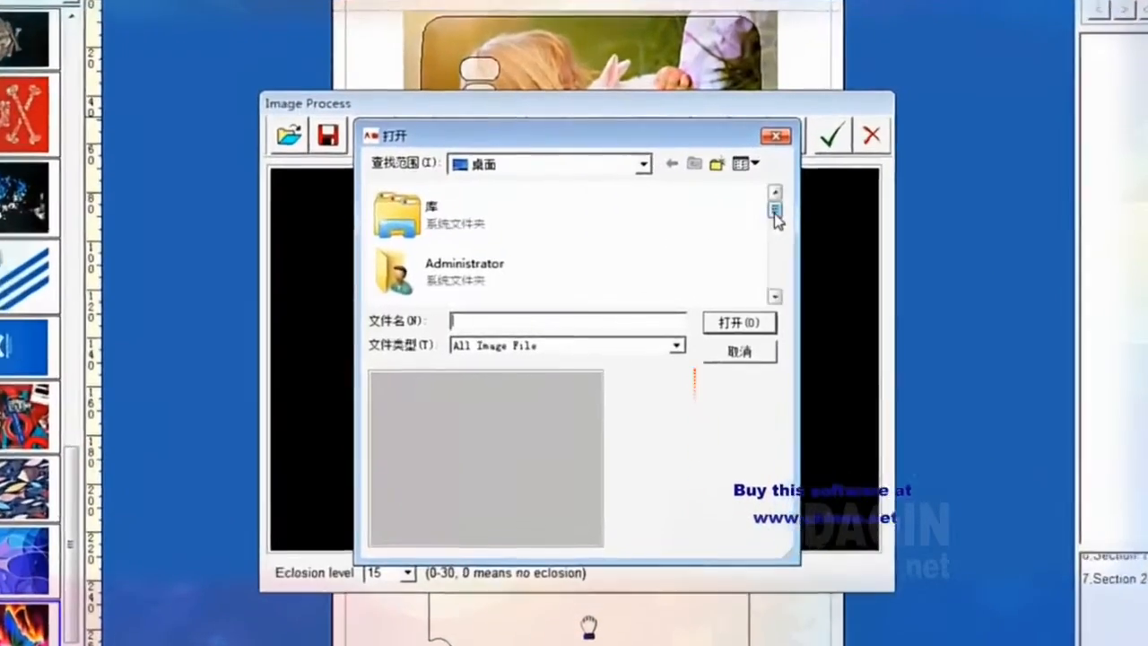
left_click_drag(727, 246, 721, 259)
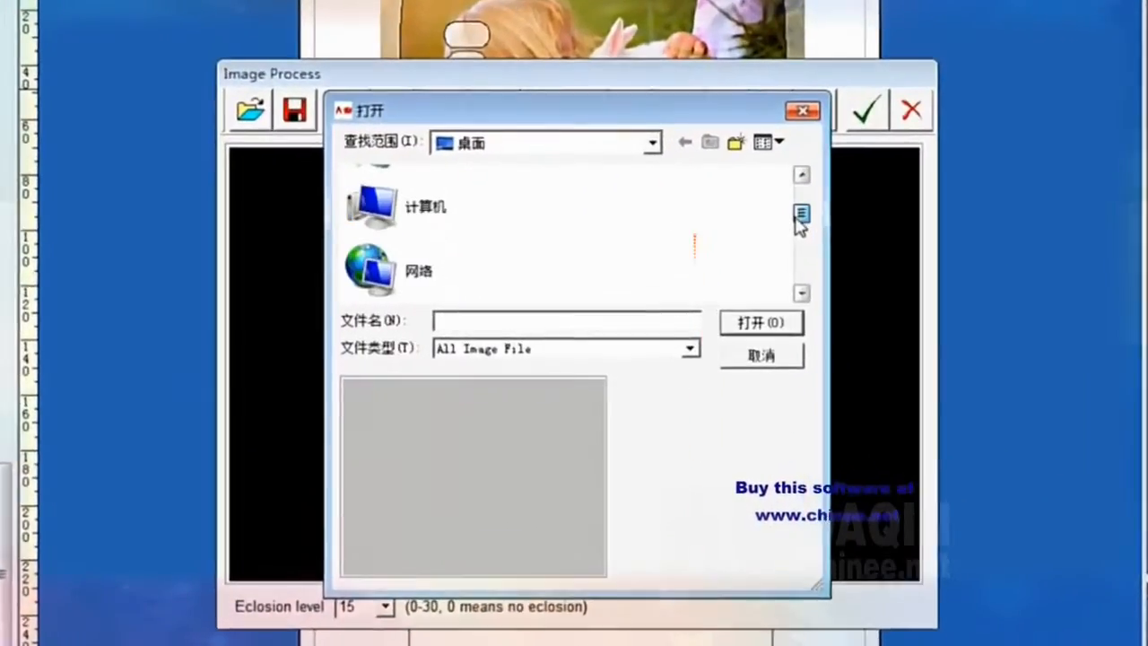
left_click_drag(796, 215, 800, 286)
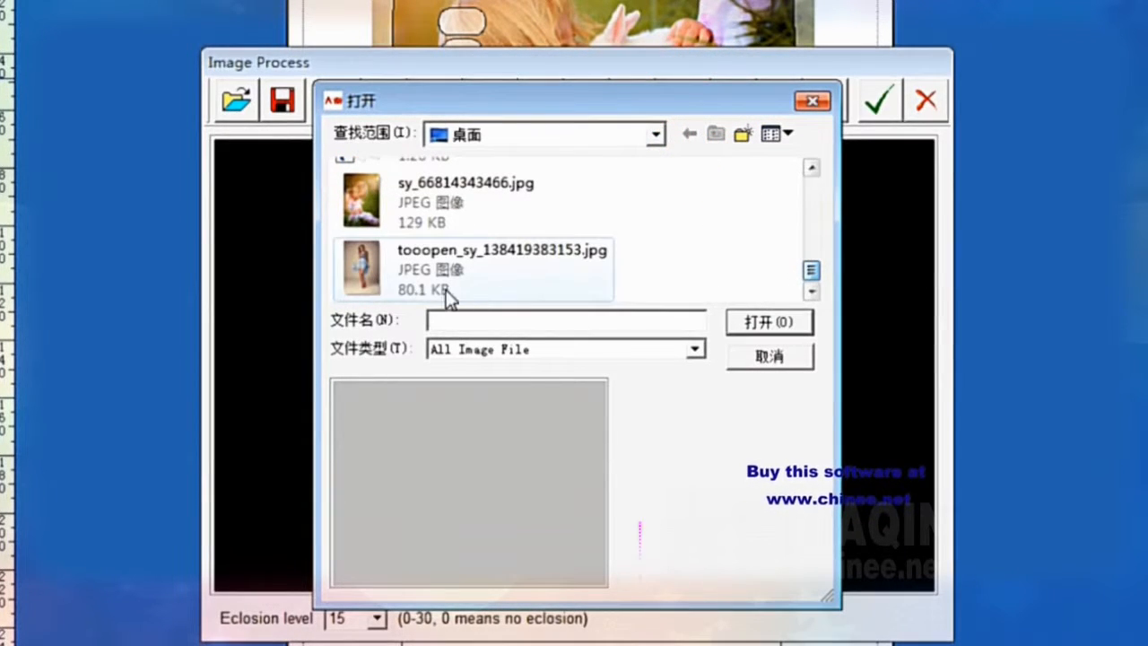
left_click(422, 269)
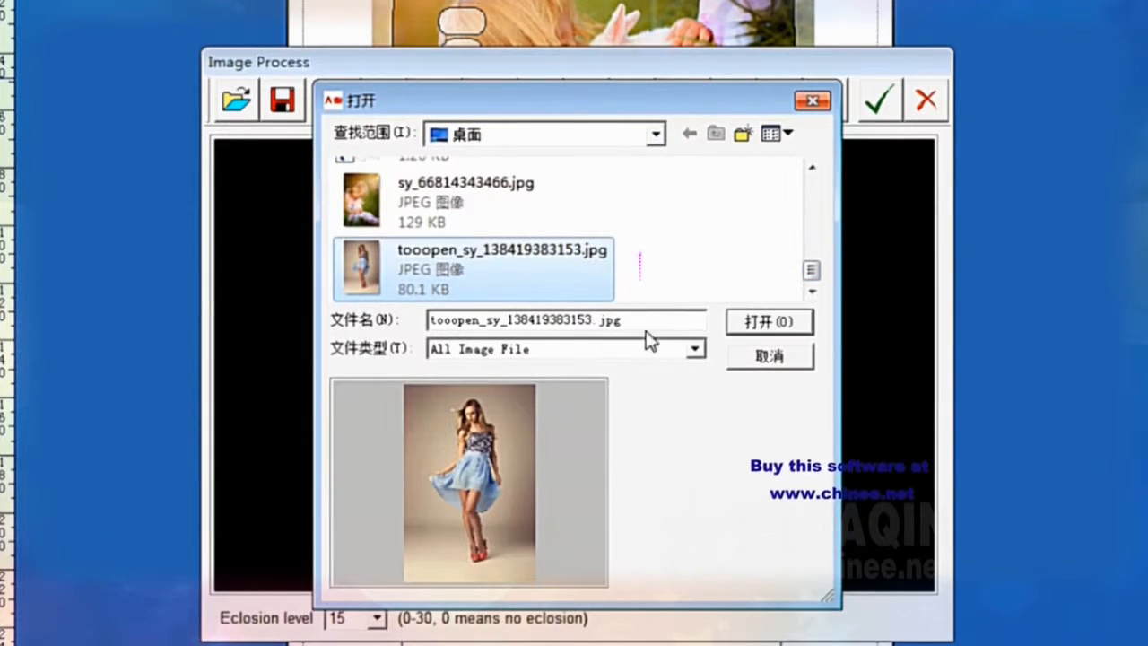
left_click(768, 323)
- Rotate the photo 90° counterclockwise, crop it with a full-width rectangle around the woman, and insert it as a background
left_click(632, 98)
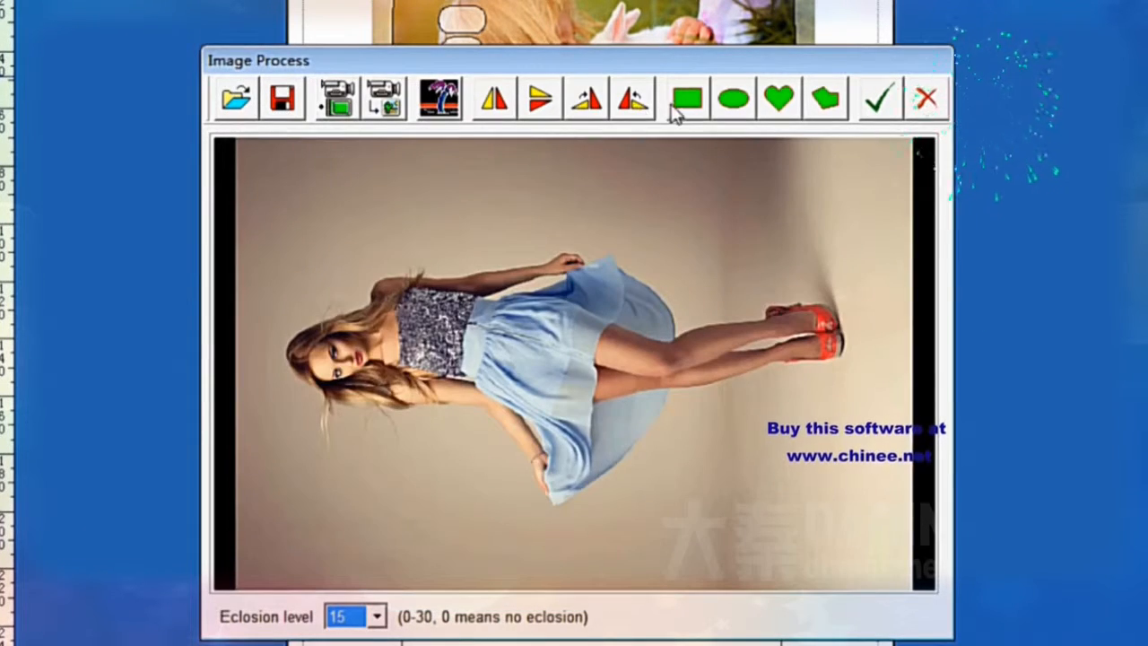
left_click(686, 101)
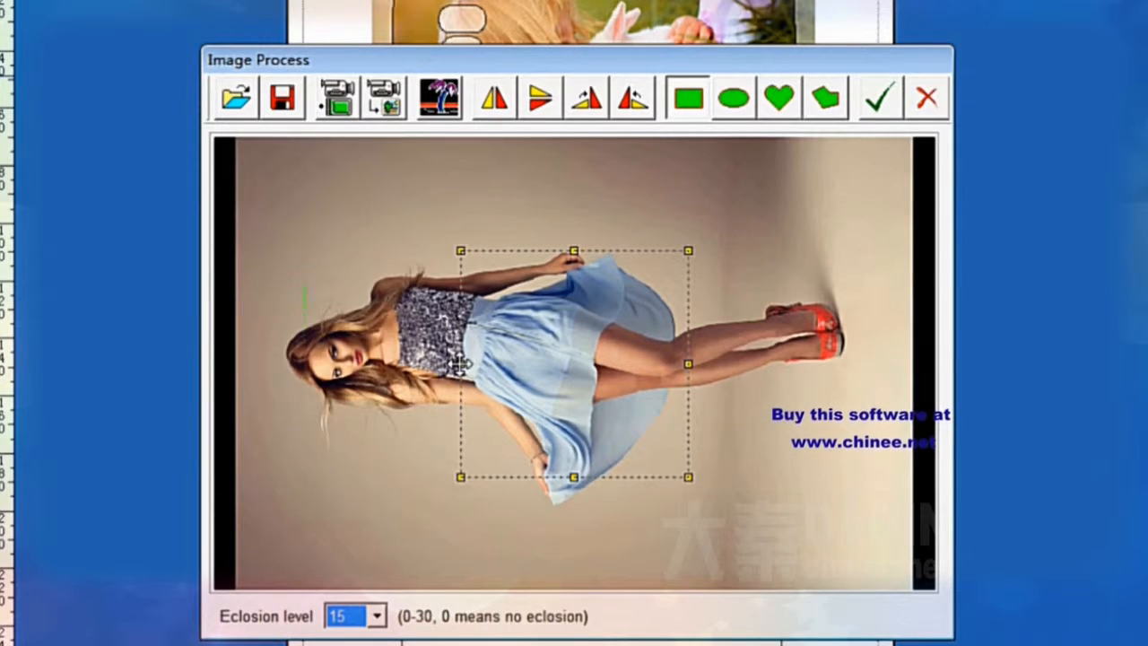
left_click_drag(460, 363, 236, 364)
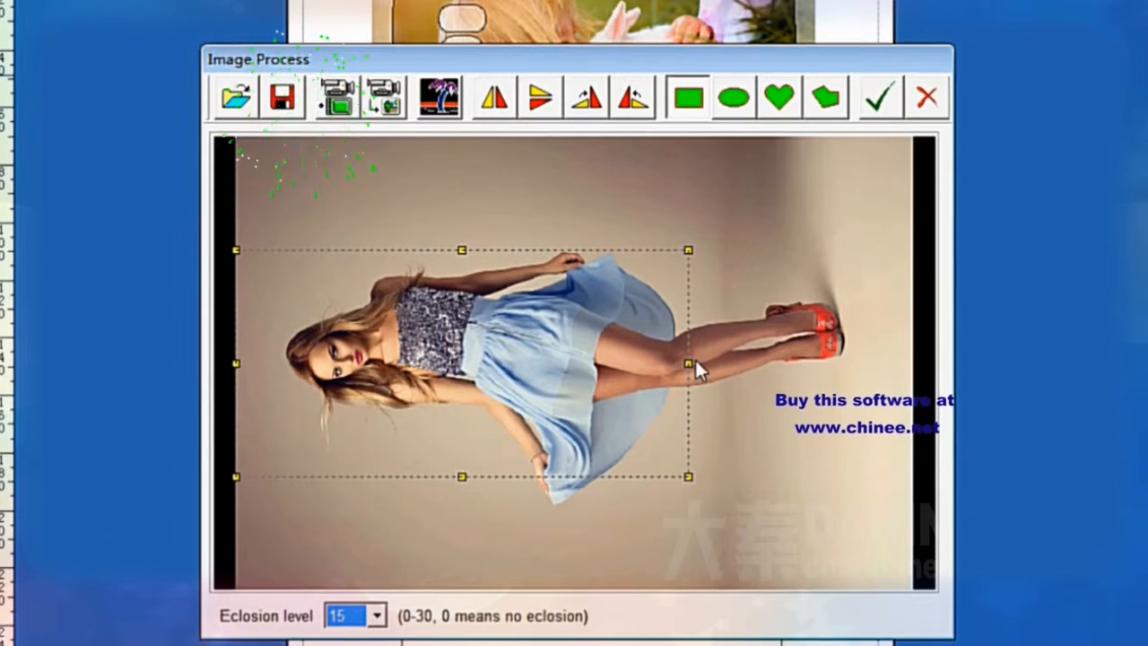
left_click_drag(687, 363, 912, 359)
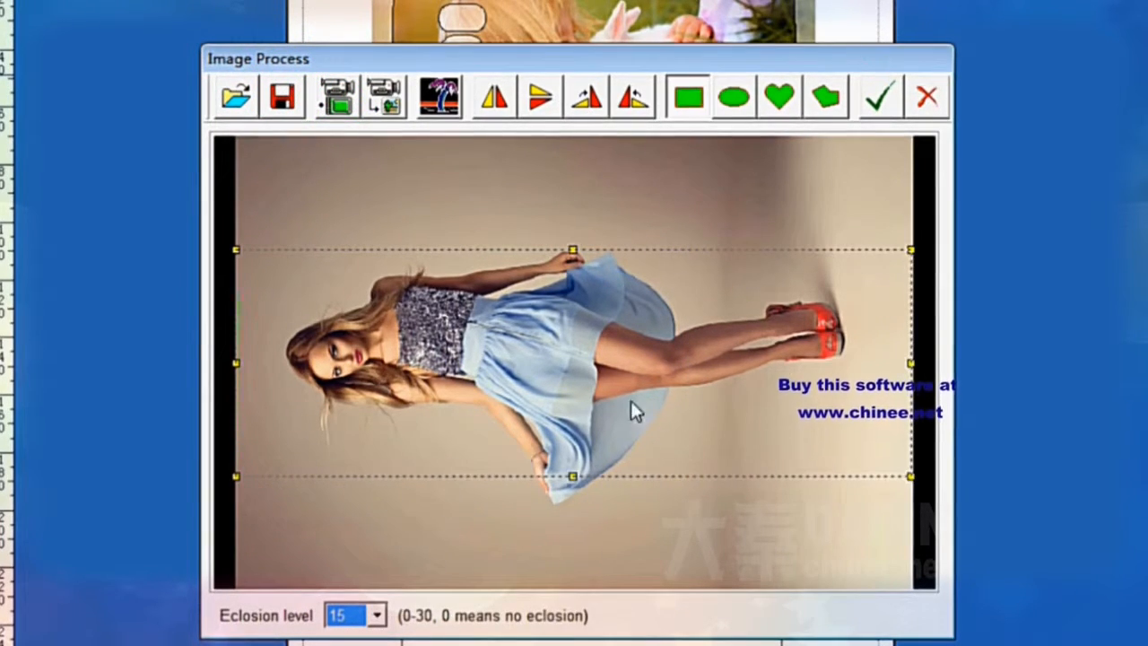
left_click_drag(573, 476, 562, 430)
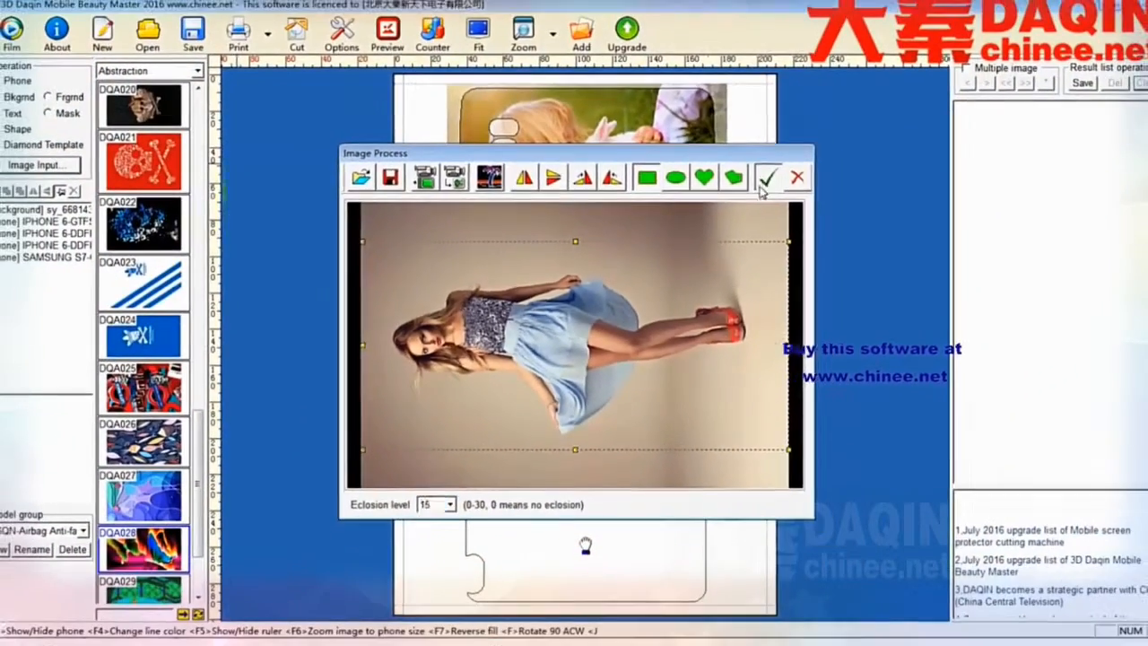
left_click(789, 162)
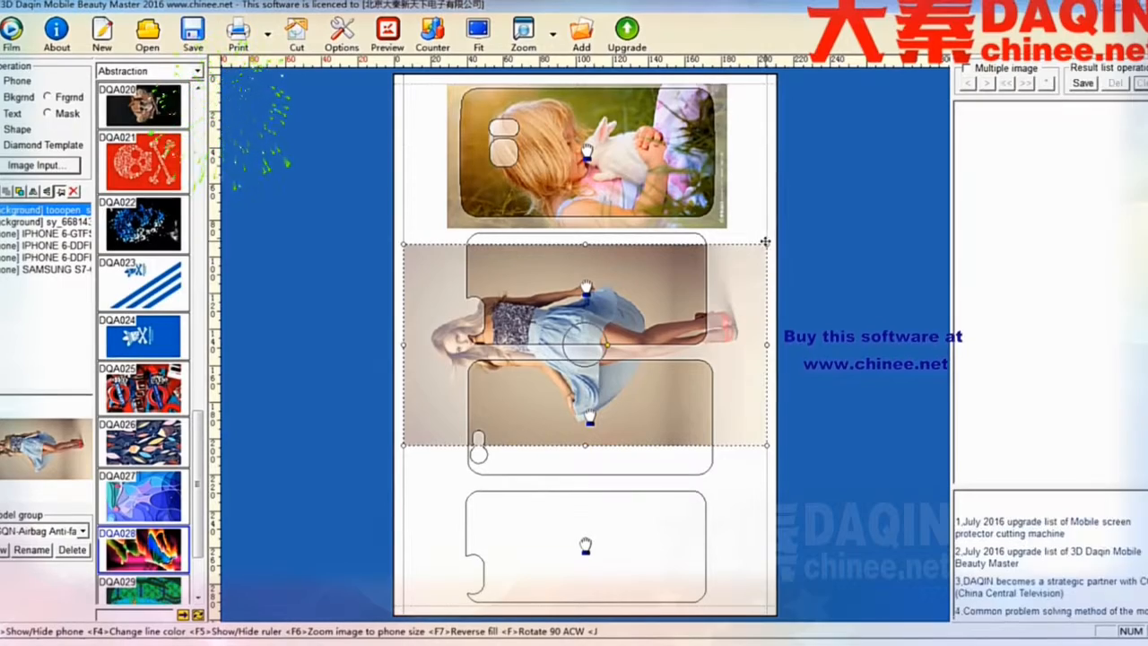
- Scale the woman background down and move it onto the second phone outline so it just covers that outline
left_click_drag(768, 244, 684, 291)
left_click_drag(544, 311, 597, 245)
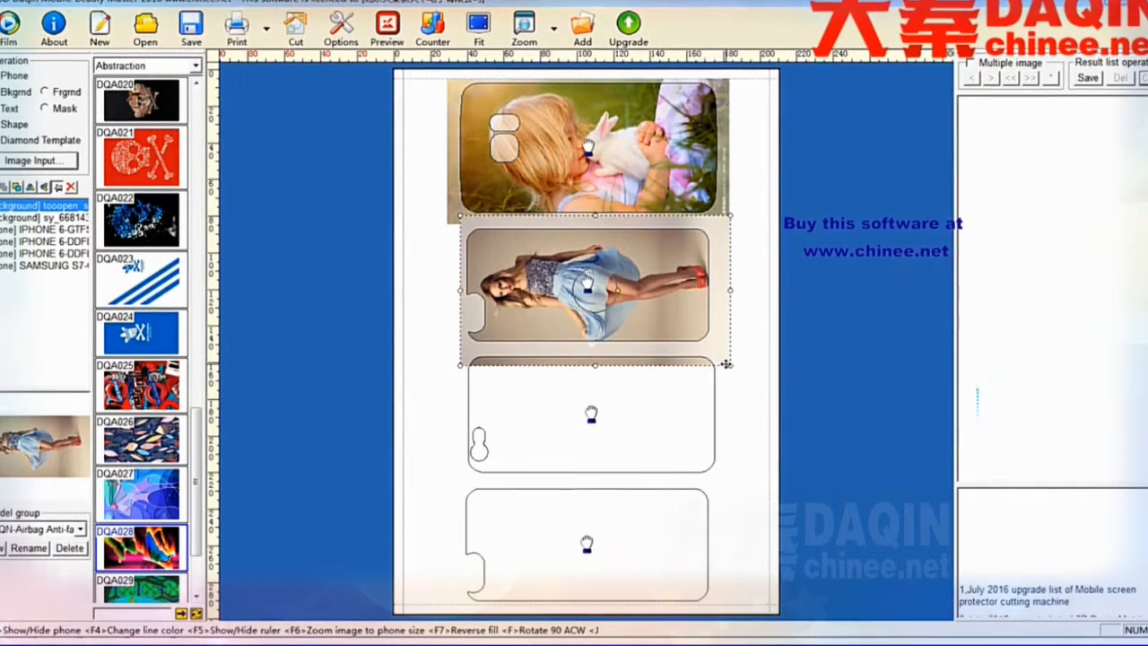
left_click_drag(731, 364, 657, 348)
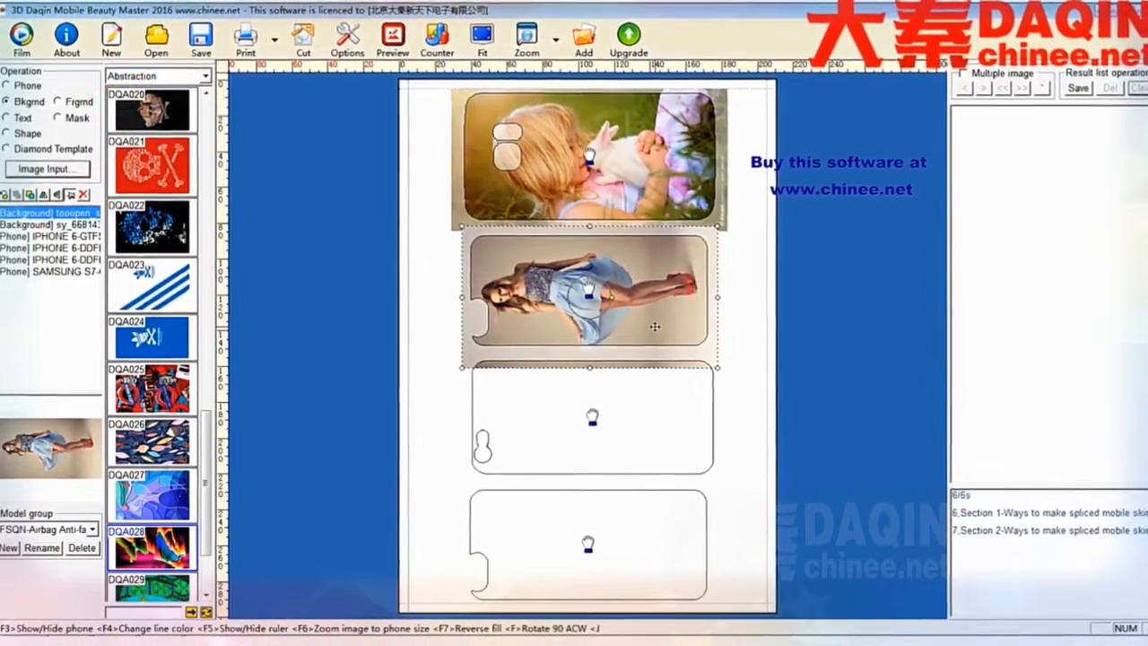
left_click(743, 349)
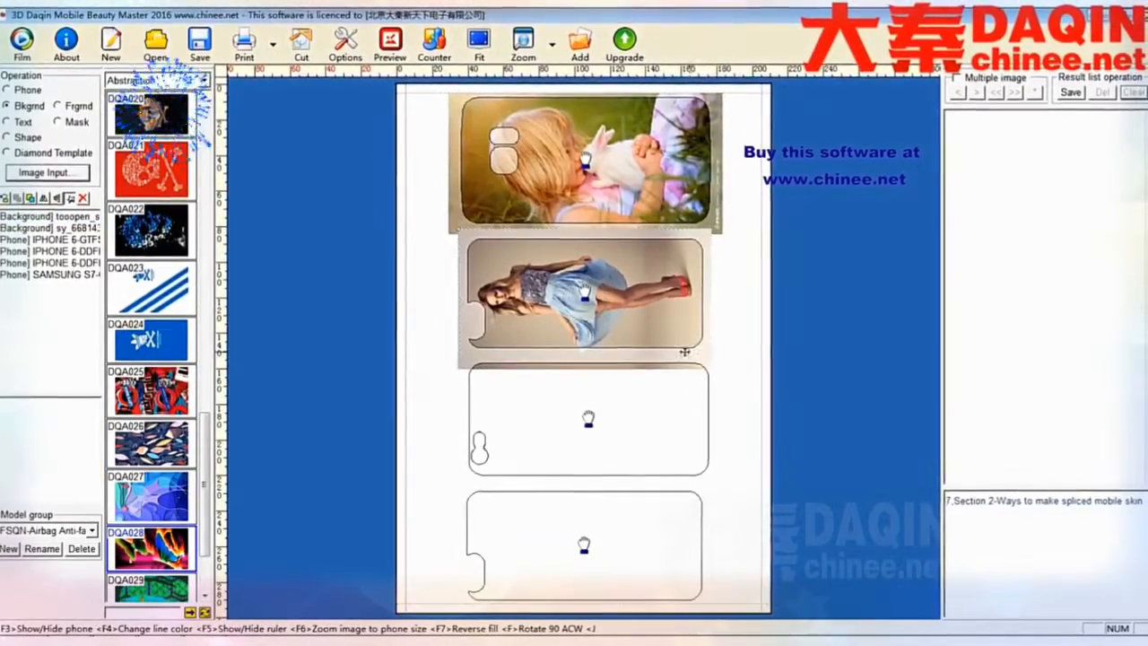
- Load the image DQD017.jpg from the desktop for processing as the third background
left_click(48, 173)
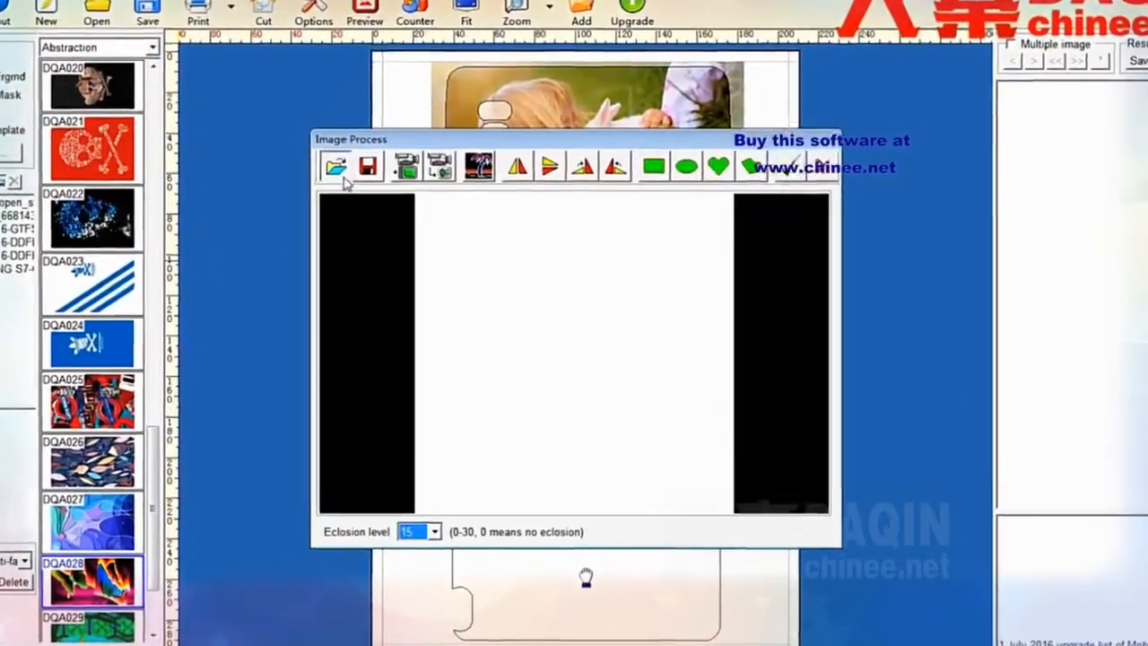
left_click(337, 170)
scroll(744, 287, "down", 8)
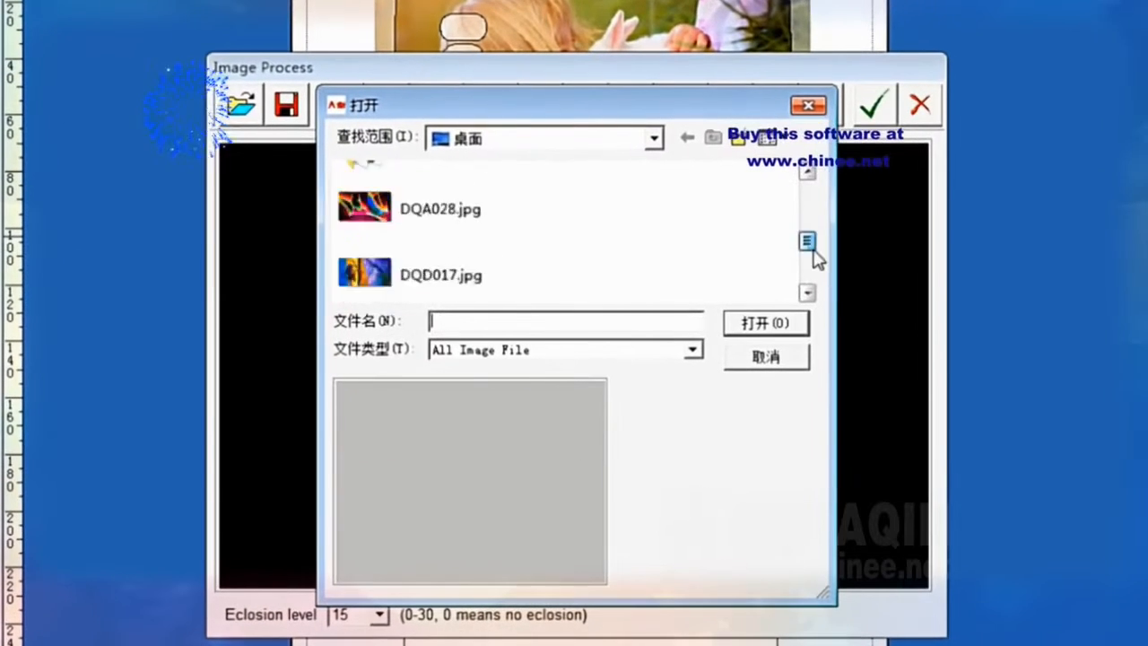
scroll(814, 289, "up", 3)
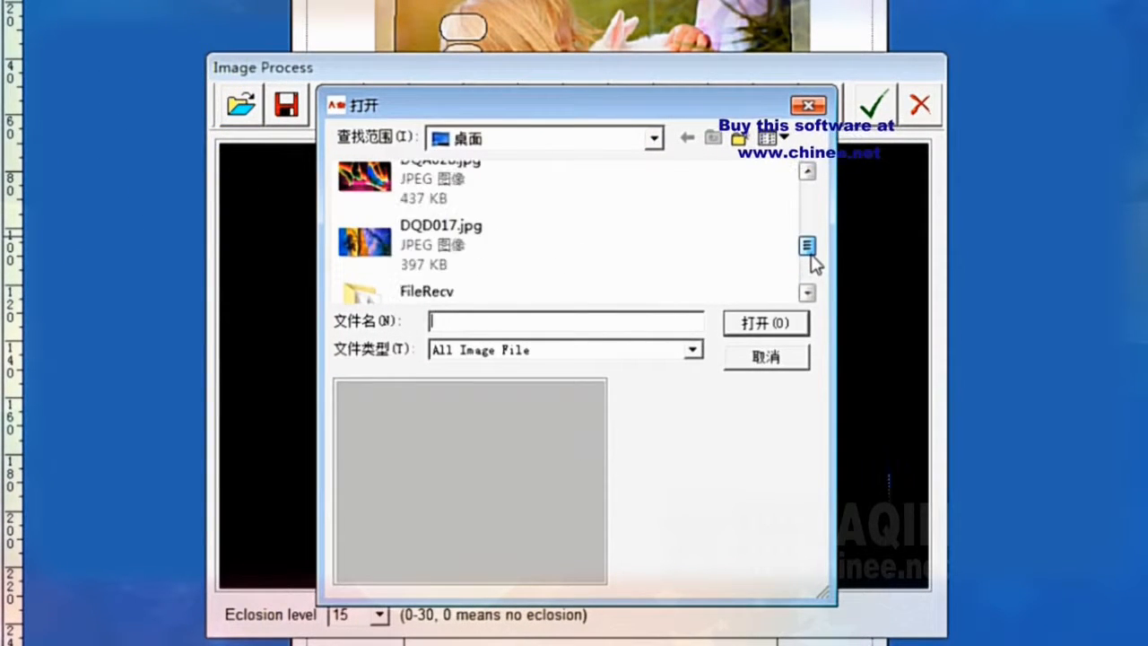
left_click(466, 238)
left_click(760, 323)
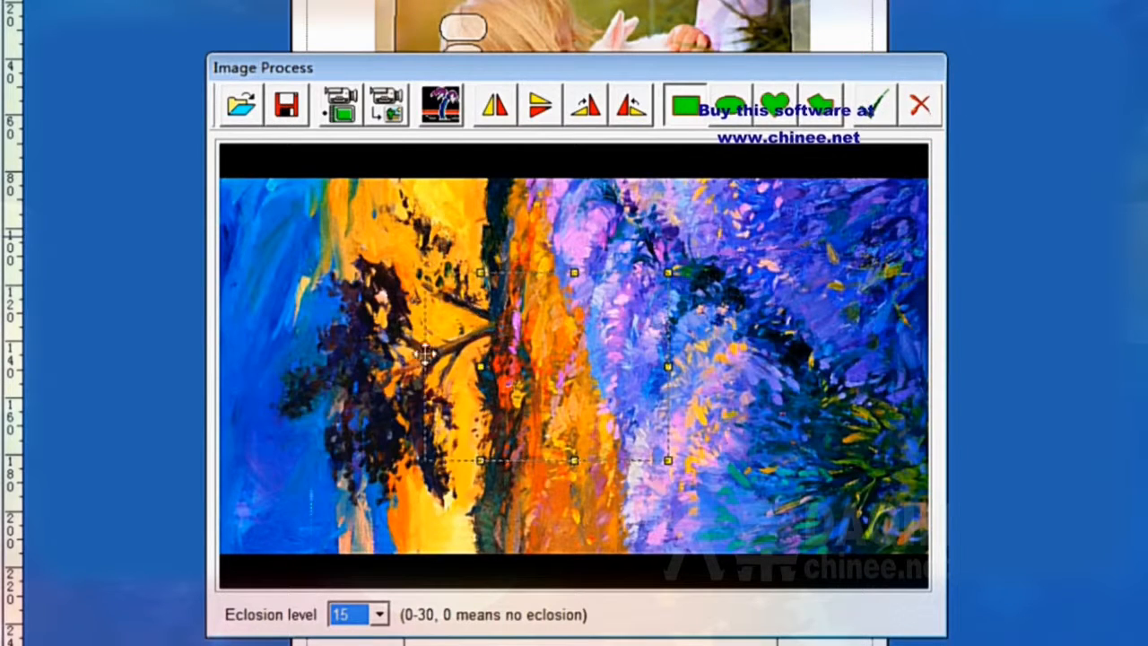
- Crop the tree painting with a rectangle spanning nearly its full width and most of its height, and insert it as a background
left_click_drag(225, 326, 224, 326)
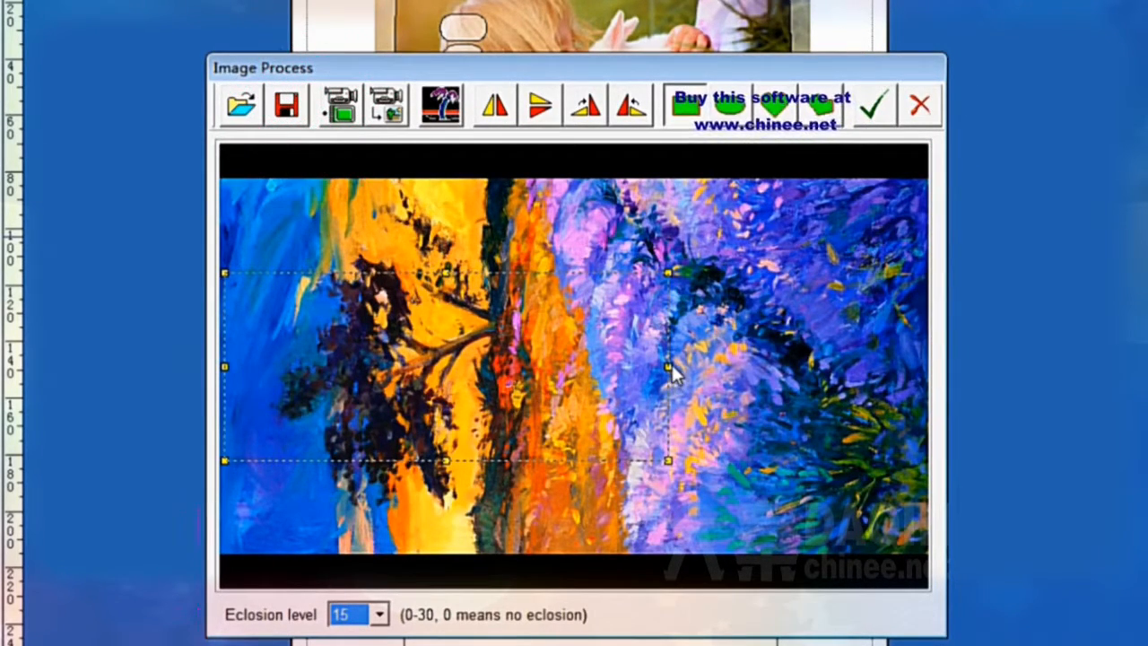
left_click_drag(668, 368, 917, 402)
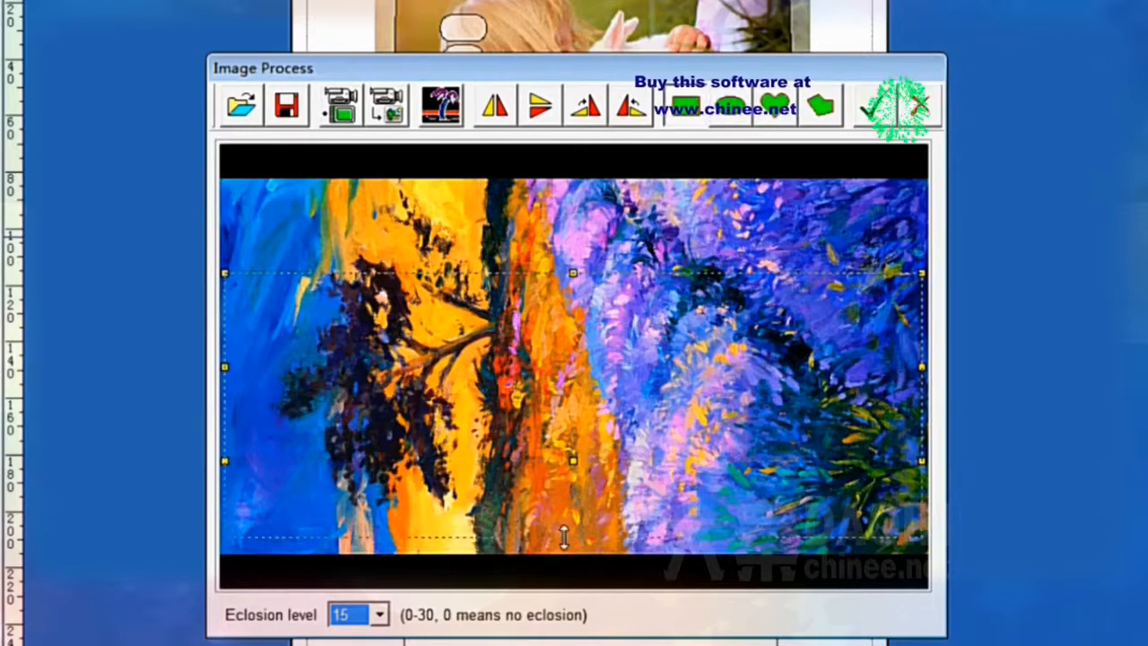
left_click_drag(564, 536, 563, 555)
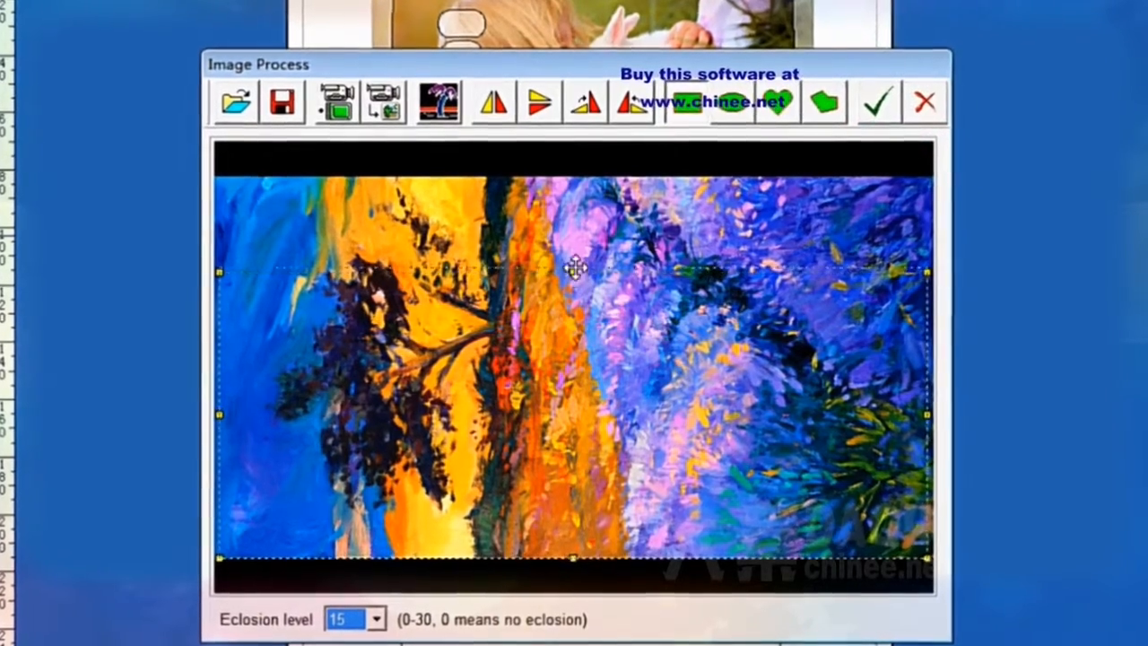
left_click_drag(575, 272, 577, 251)
left_click_drag(566, 318, 565, 274)
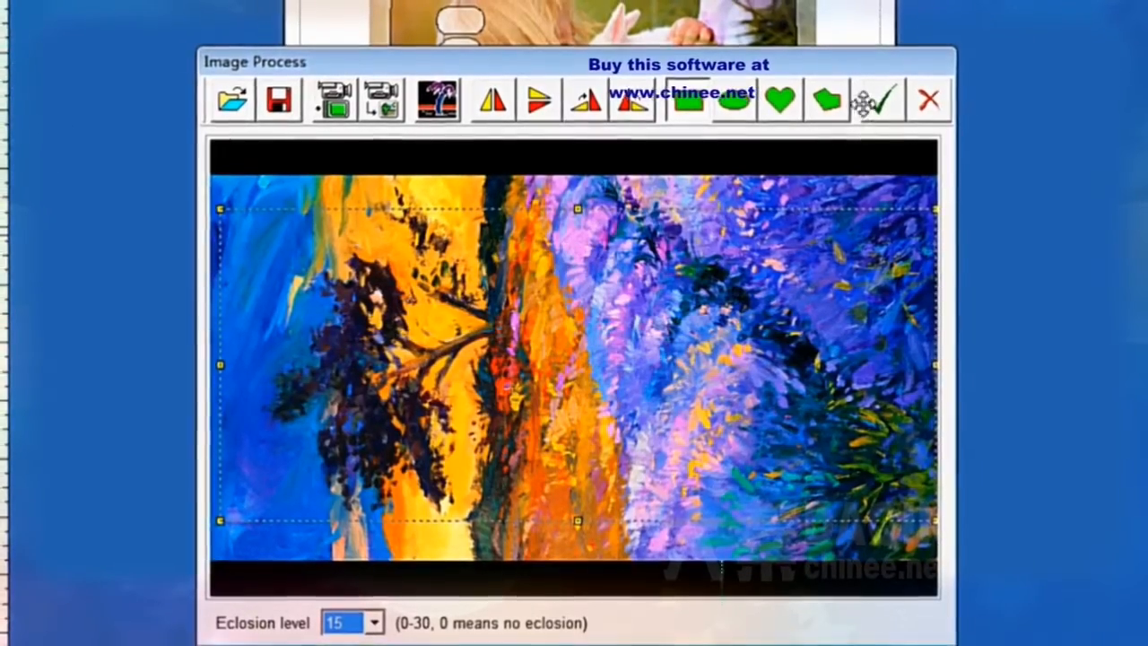
left_click(884, 97)
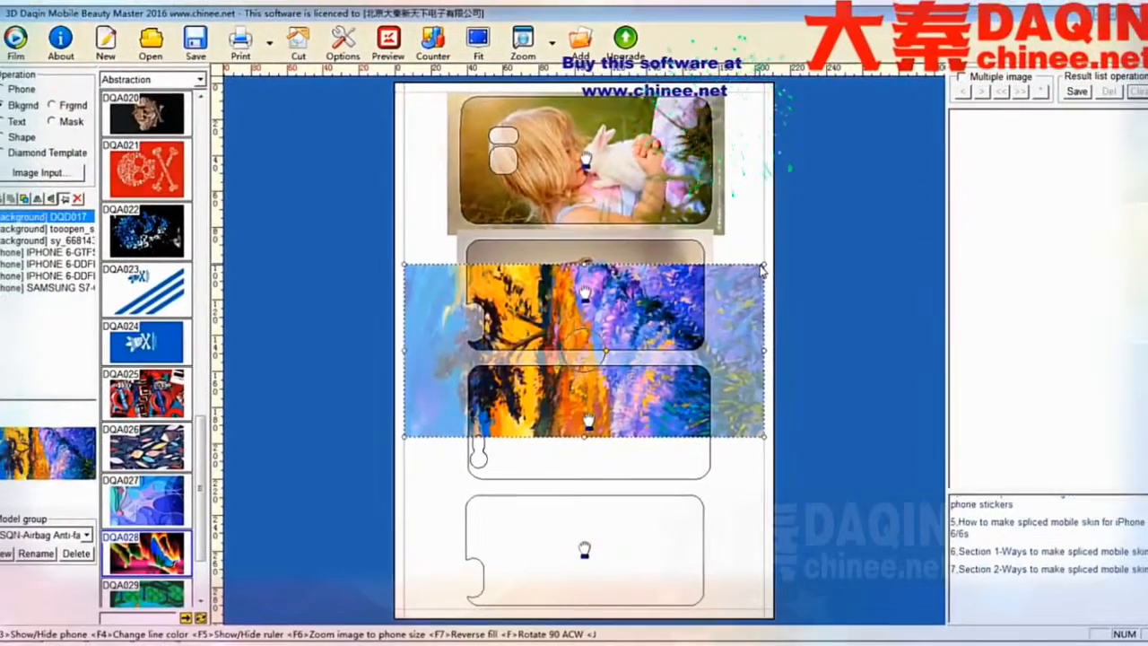
- Scale the painting background down and position it over the third phone outline so it extends slightly past every edge
left_click_drag(763, 265, 655, 316)
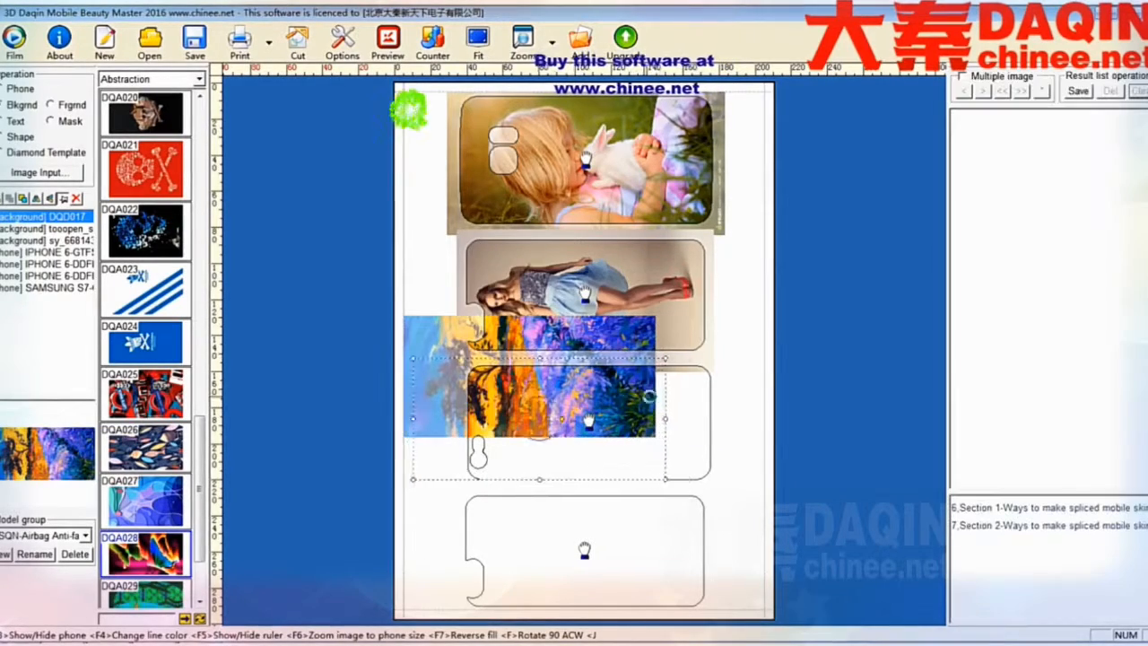
left_click(672, 392)
key("F6")
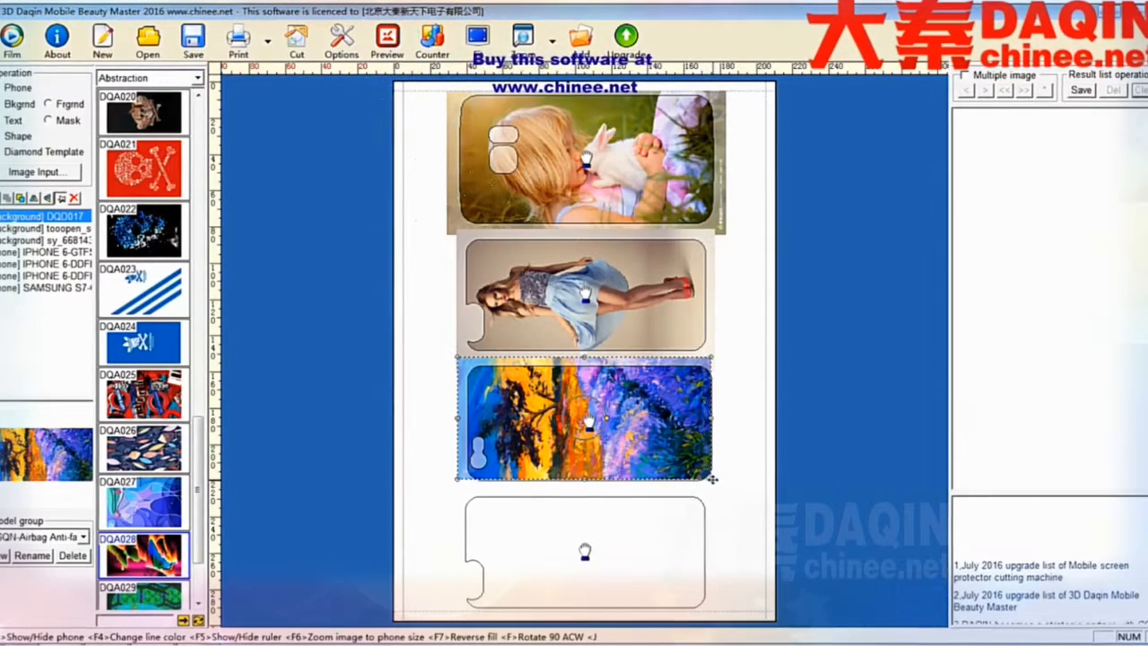
left_click_drag(712, 479, 727, 486)
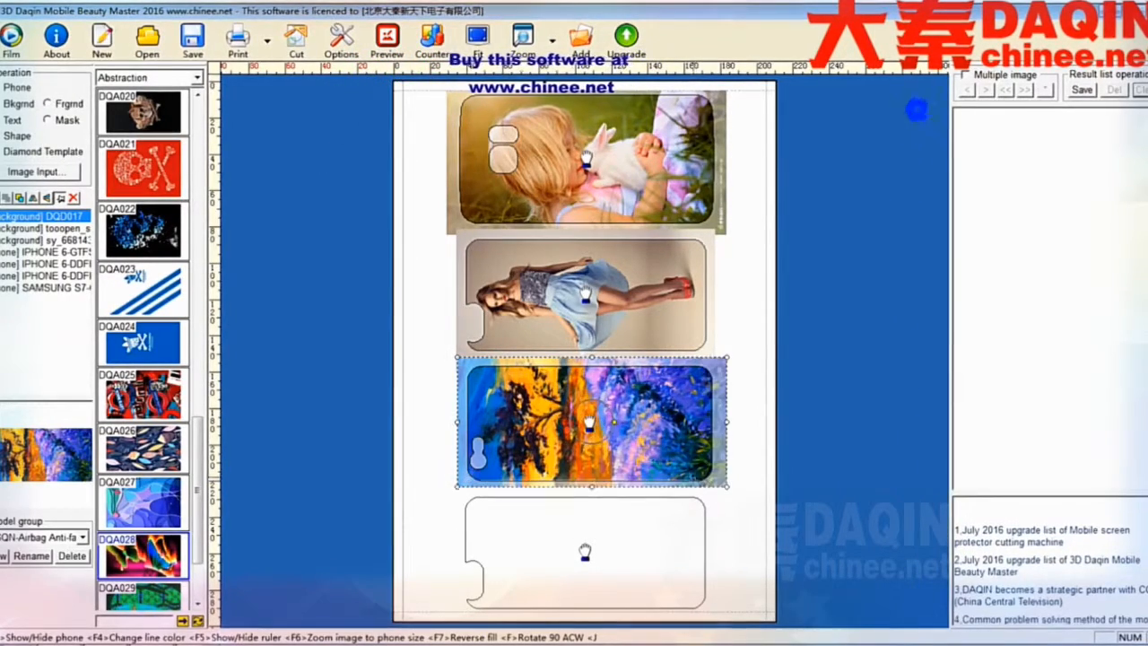
left_click_drag(640, 452, 625, 471)
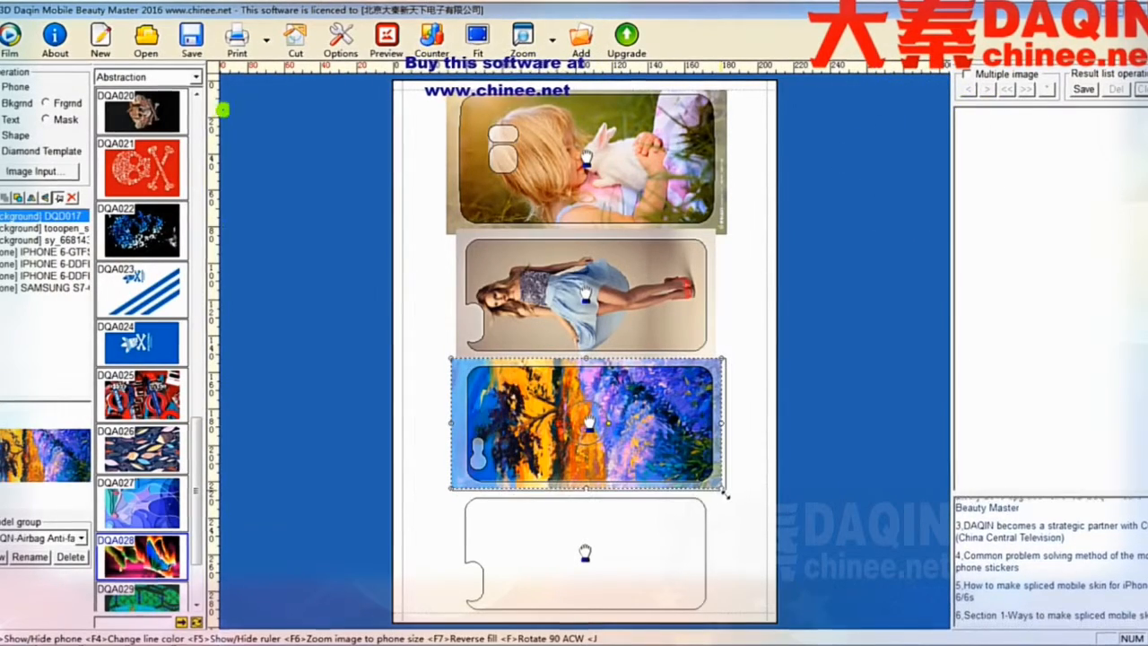
left_click_drag(725, 491, 727, 494)
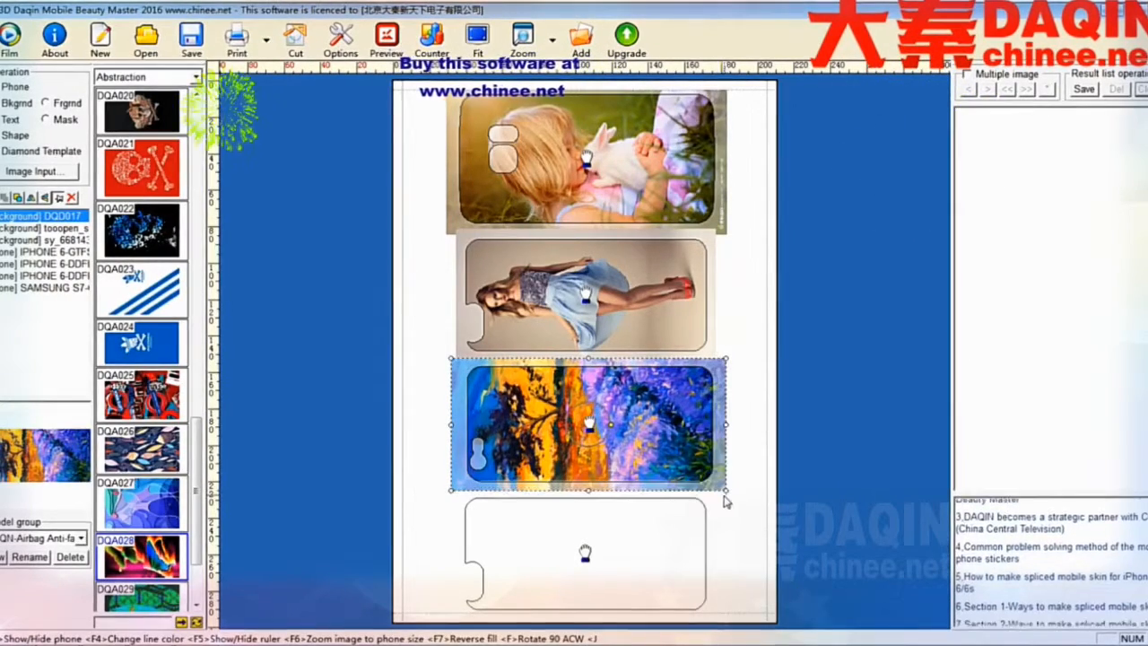
- Load the image DQA028.jpg from the desktop and insert it uncropped as another background
left_click(69, 194)
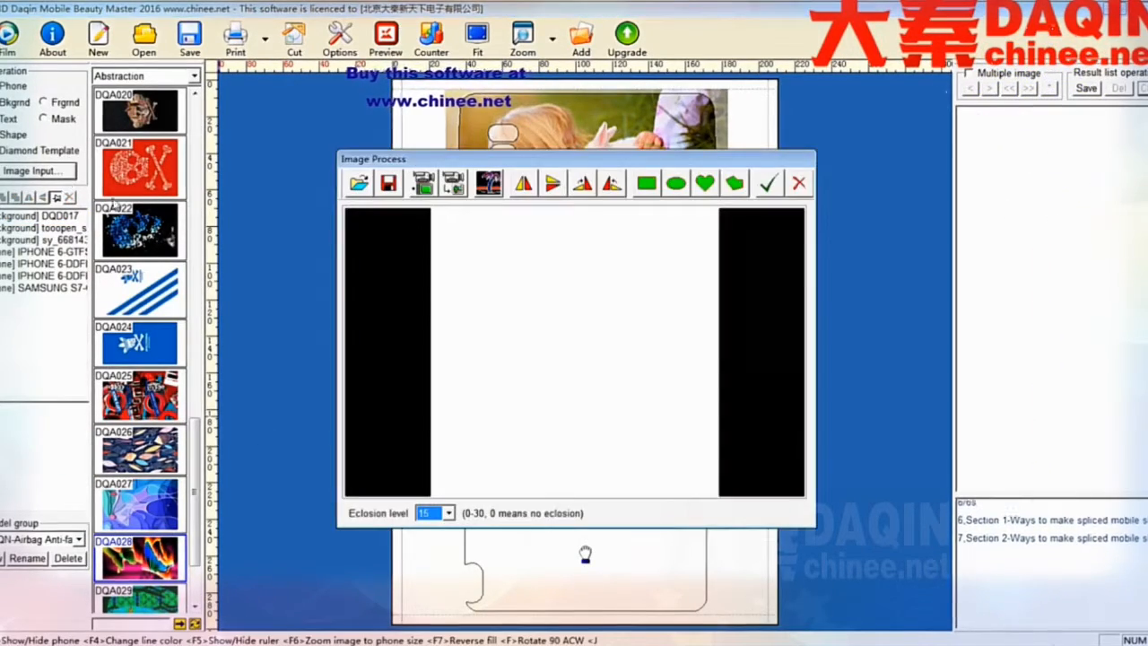
left_click(359, 184)
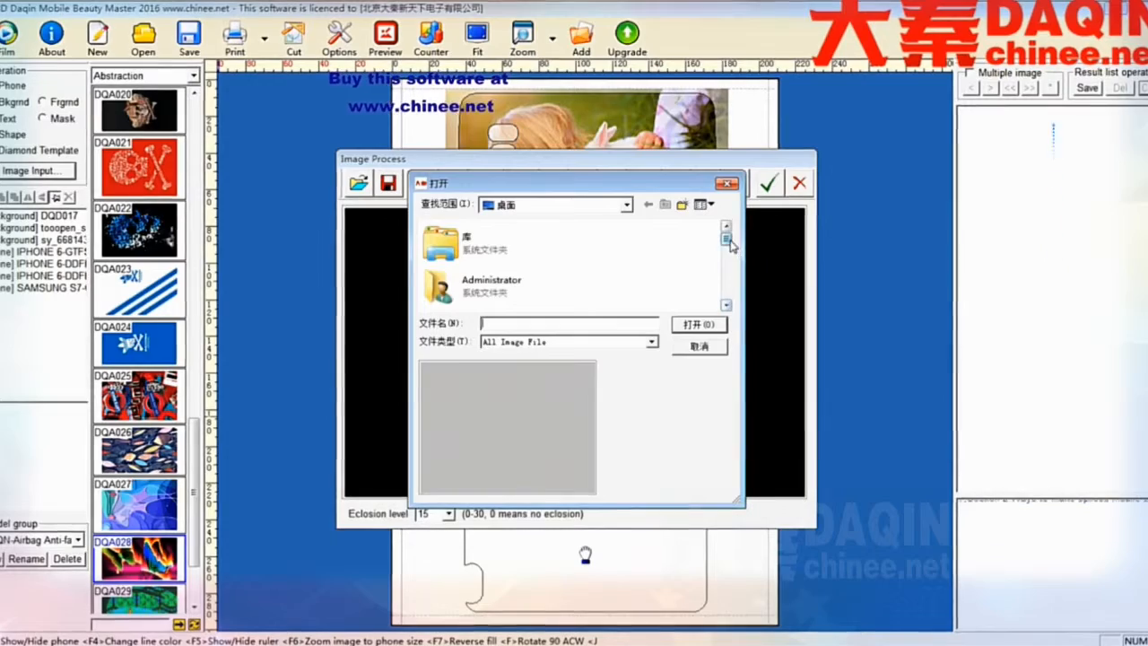
left_click_drag(731, 242, 732, 281)
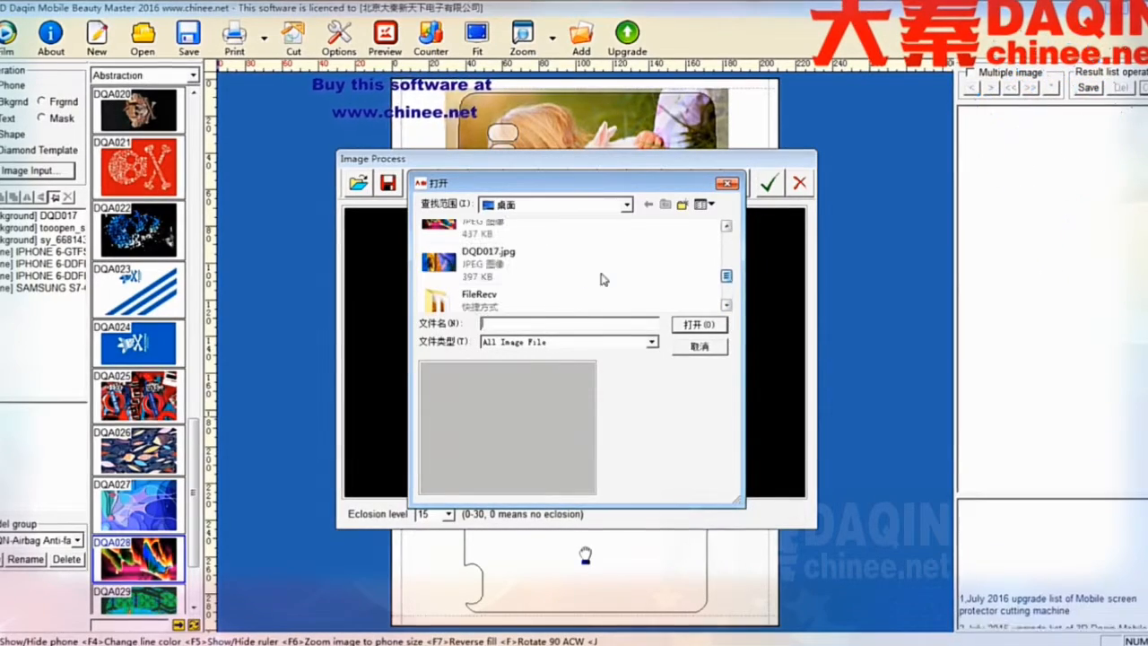
left_click(485, 226)
left_click(699, 324)
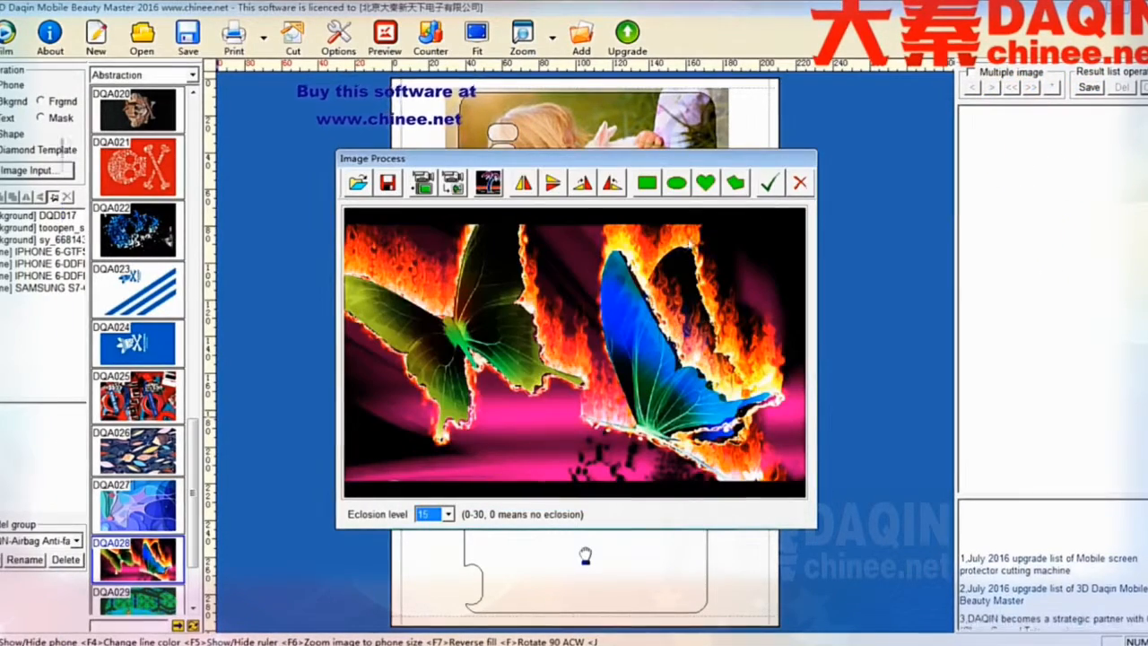
left_click(769, 184)
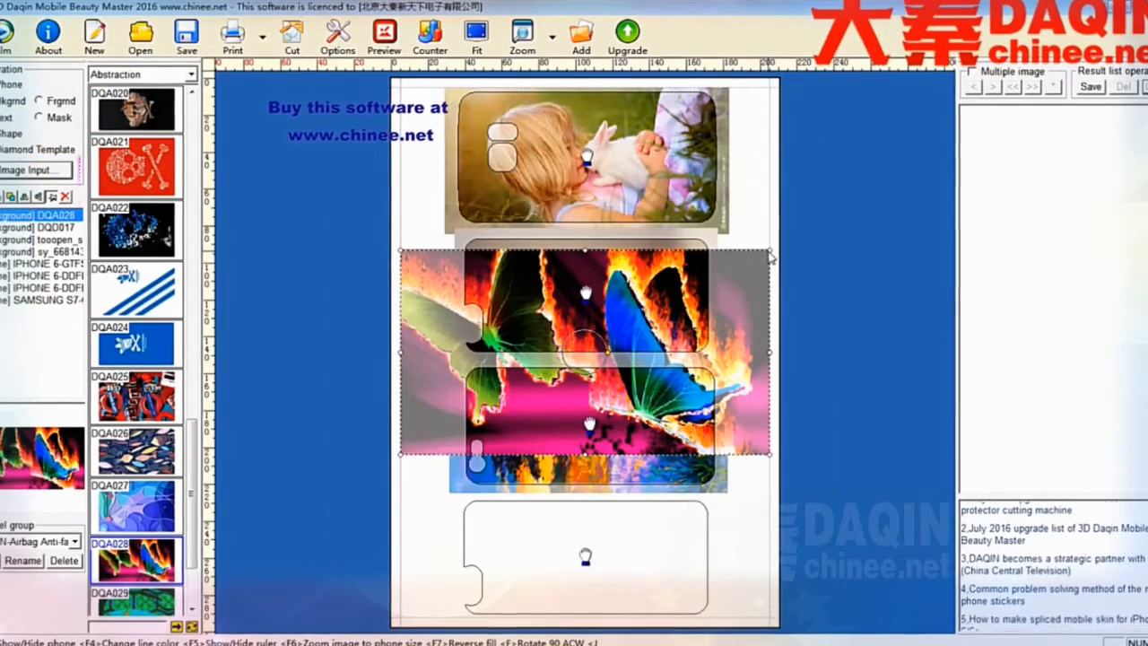
- Scale the butterfly background down and move it onto the lowest phone outline so it covers that outline
left_click_drag(770, 251, 663, 311)
left_click(508, 547)
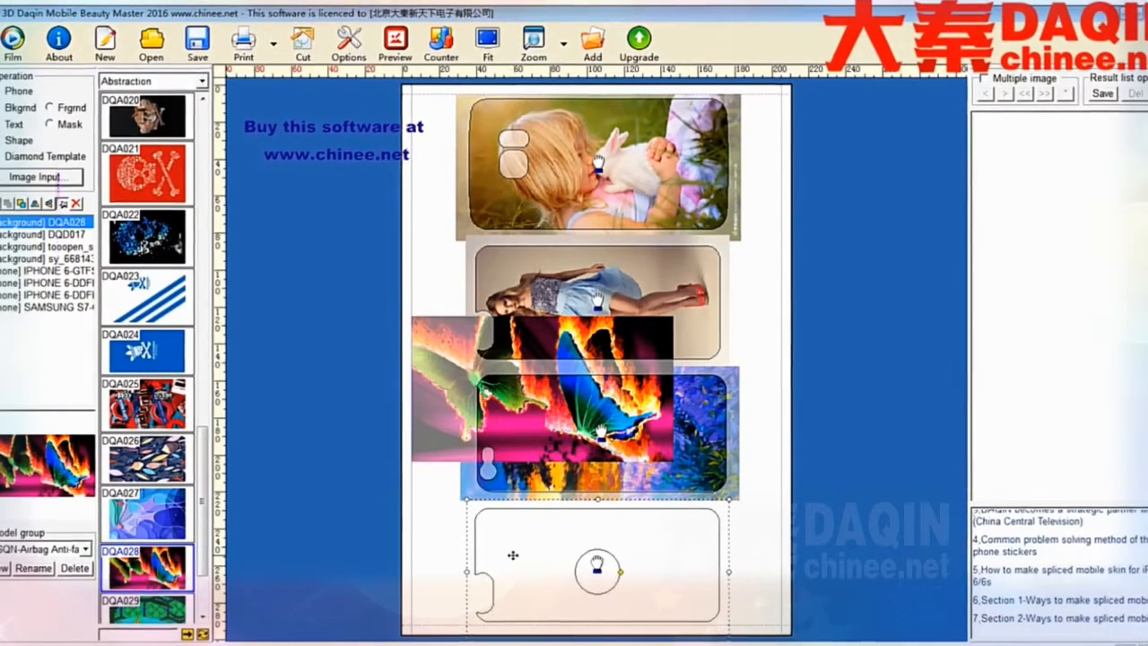
left_click_drag(512, 553, 514, 554)
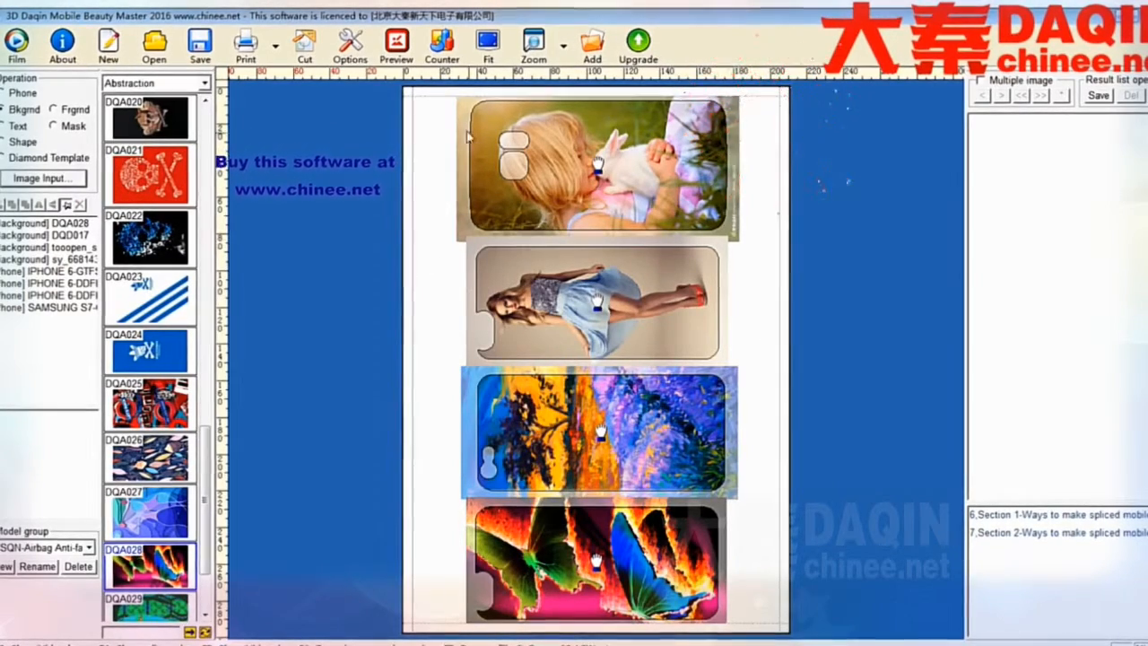
- Select the four phone outlines together with the woman and painting backgrounds, flip them vertically, and clear the selection
left_click_drag(516, 132, 773, 635)
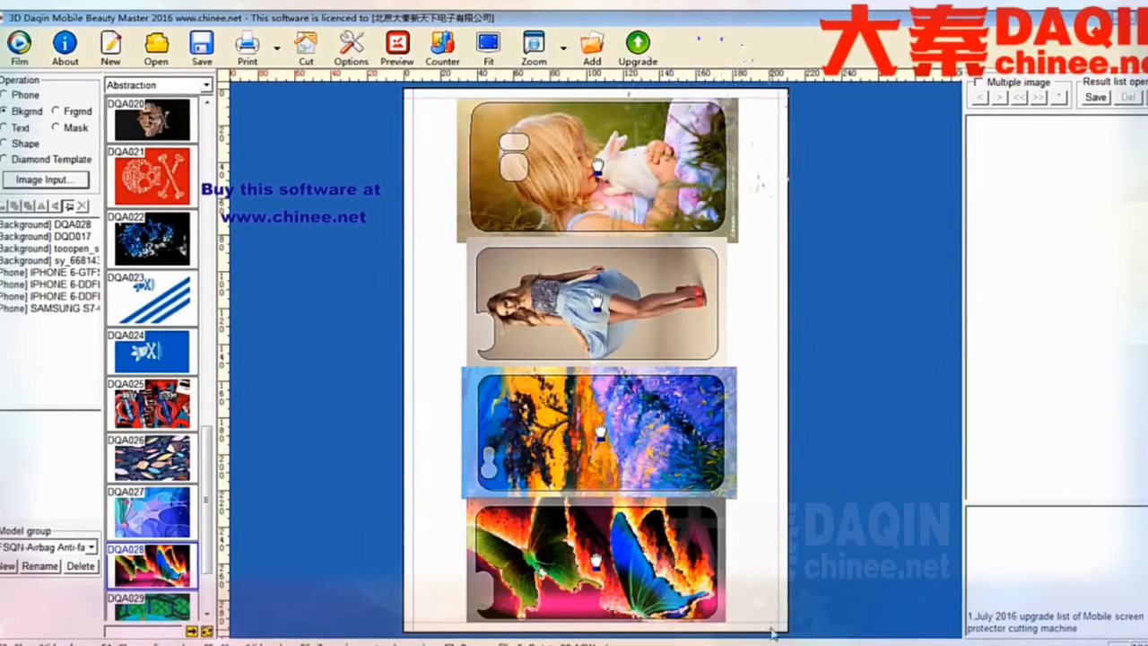
left_click_drag(435, 96, 762, 631)
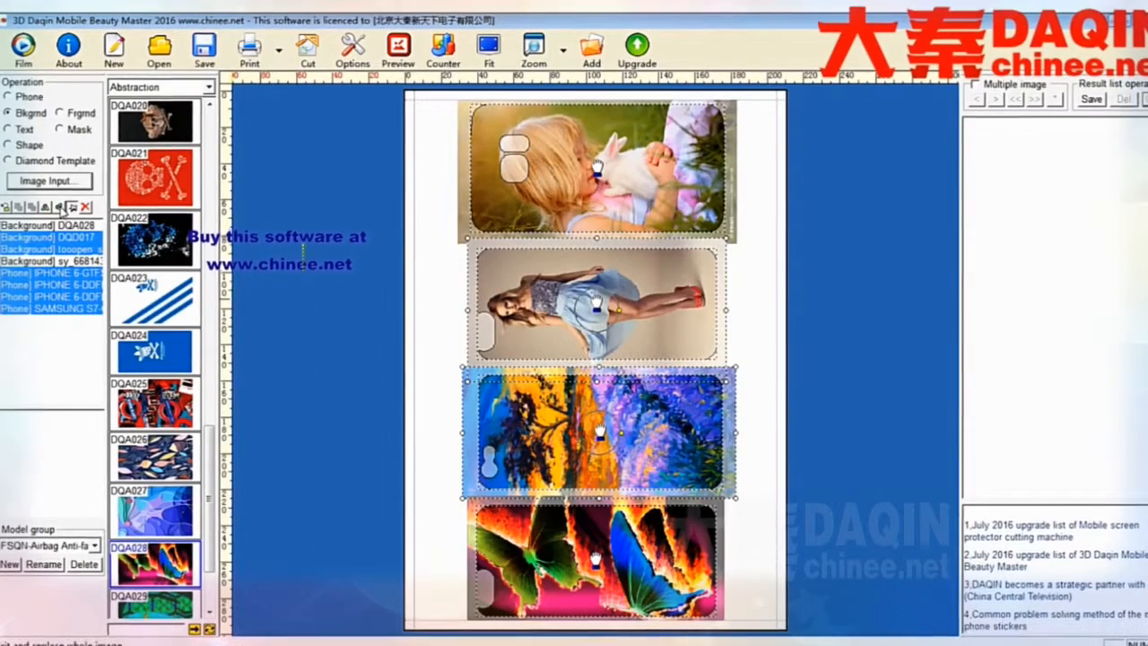
left_click(61, 207)
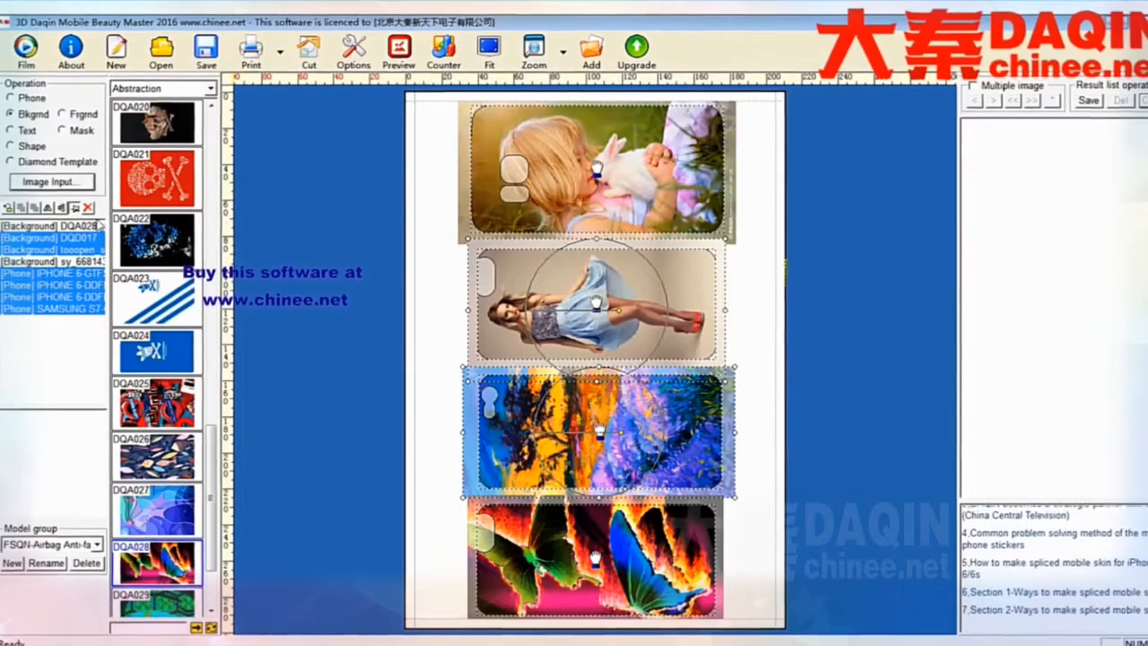
left_click(418, 321)
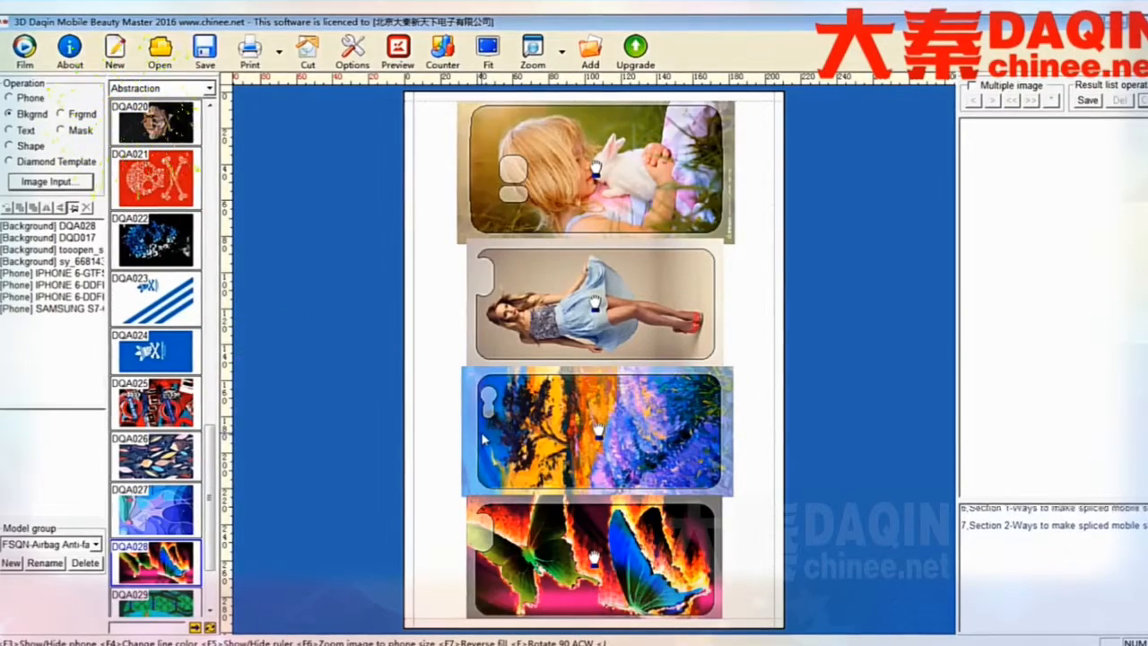
- Start printing the page with the four phone skins
left_click(250, 49)
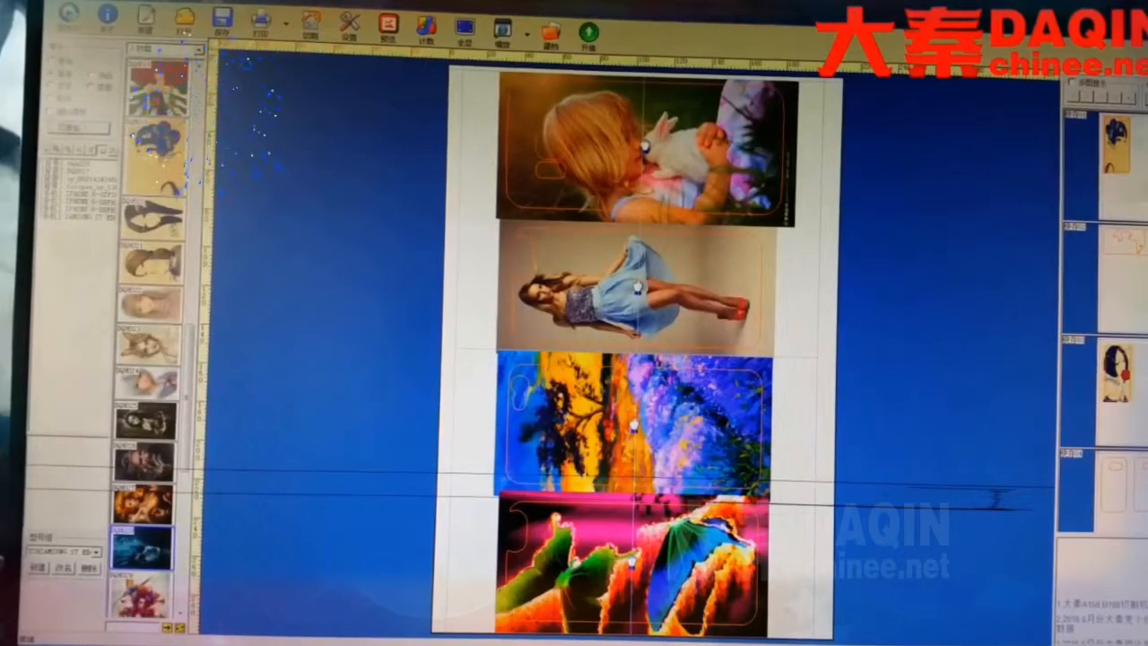